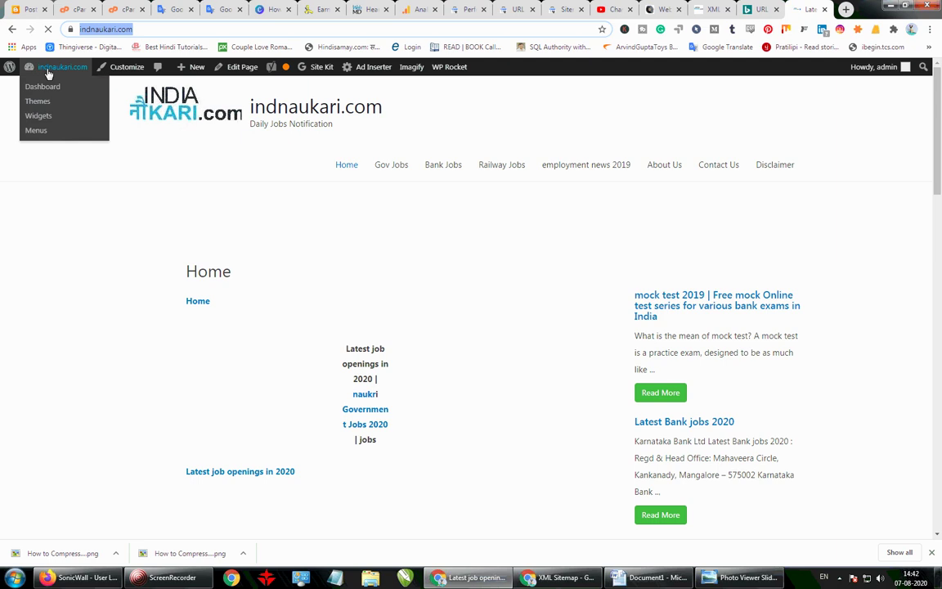
- Open the WordPress admin dashboard of indnaukari.com
left_click(49, 87)
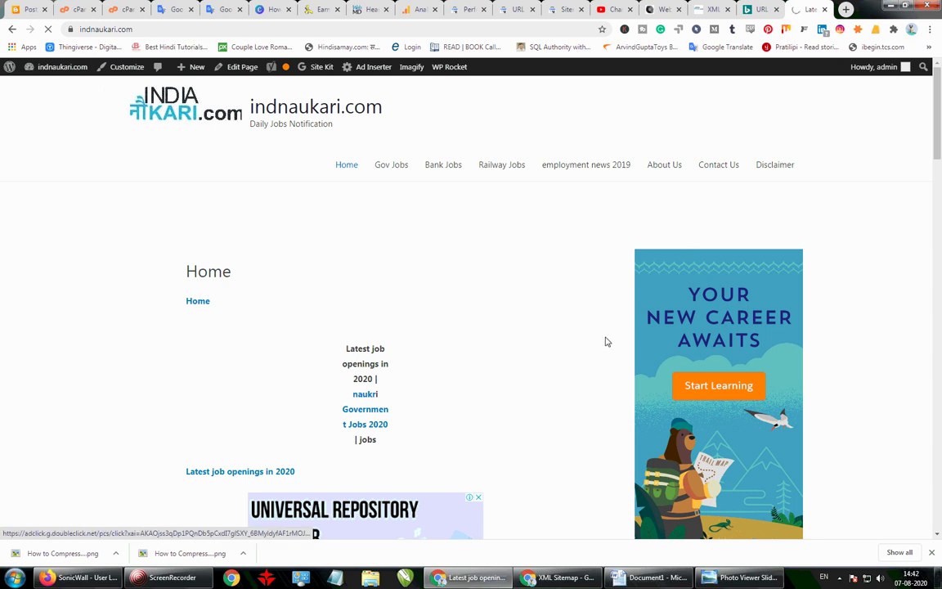
scroll(471, 409, "down", 3)
scroll(468, 406, "down", 3)
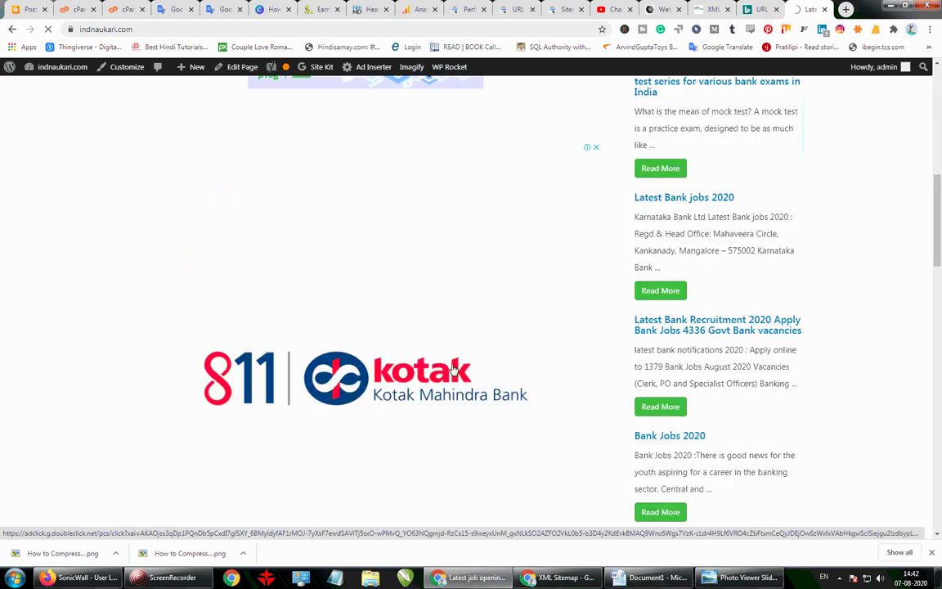
scroll(453, 369, "up", 6)
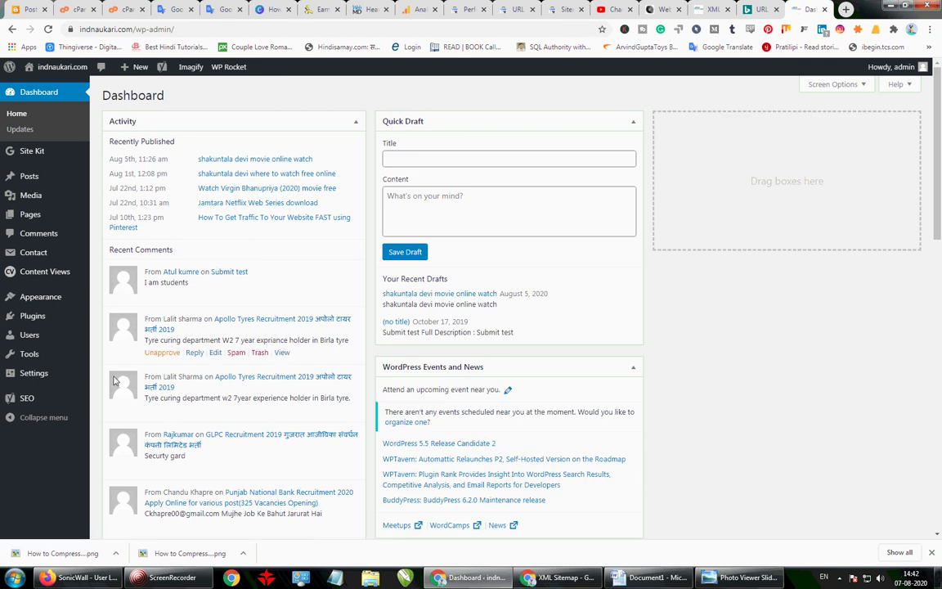
- Open the general settings of Yoast SEO and show the Webmaster Tools verification codes
mouse_move(38, 406)
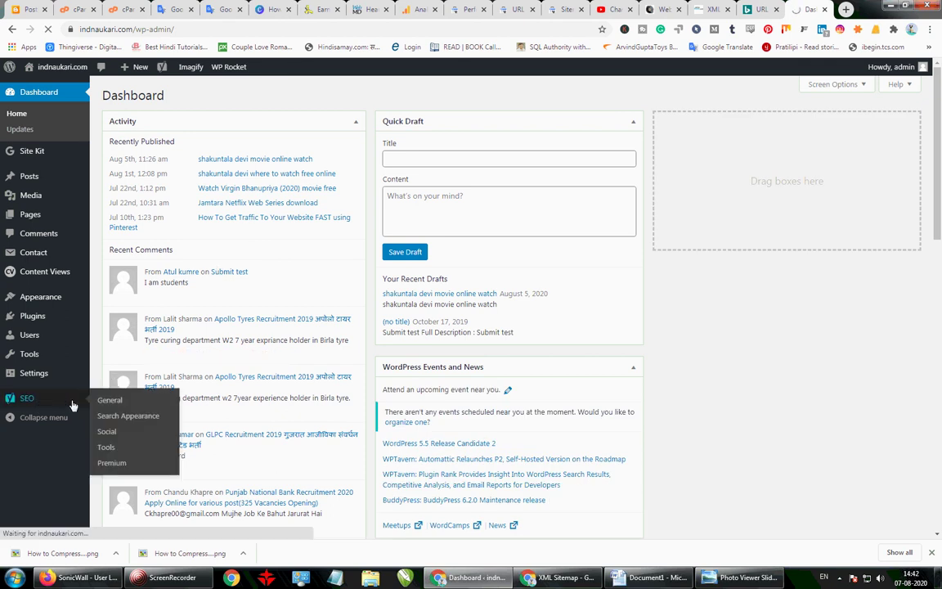
left_click(121, 405)
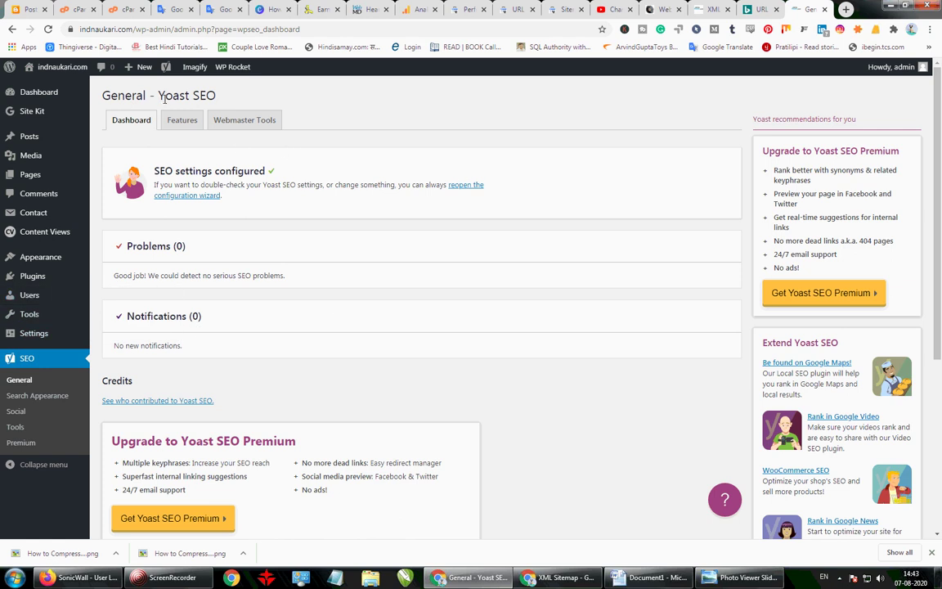
left_click_drag(158, 95, 228, 103)
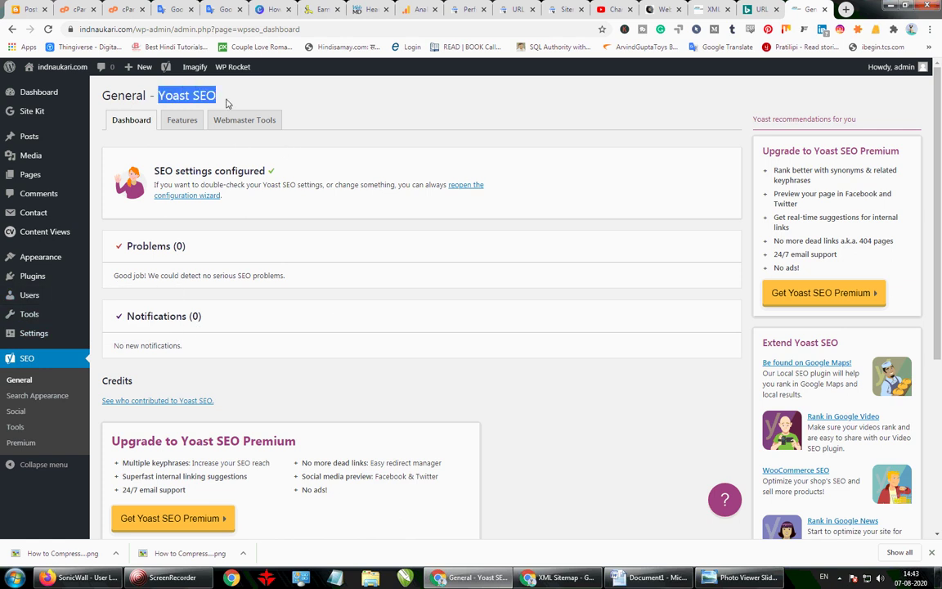
left_click(229, 102)
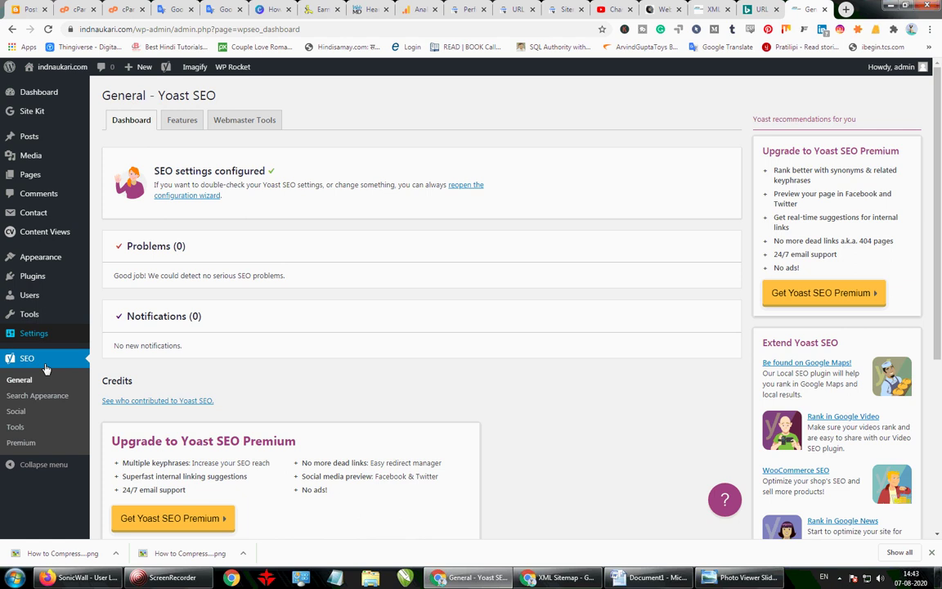
left_click(237, 126)
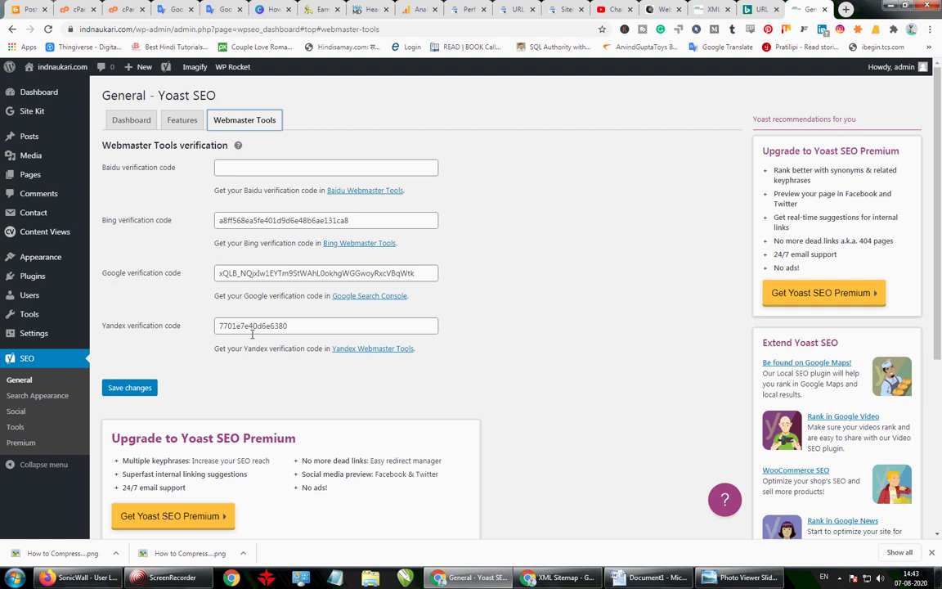
left_click_drag(283, 329, 211, 325)
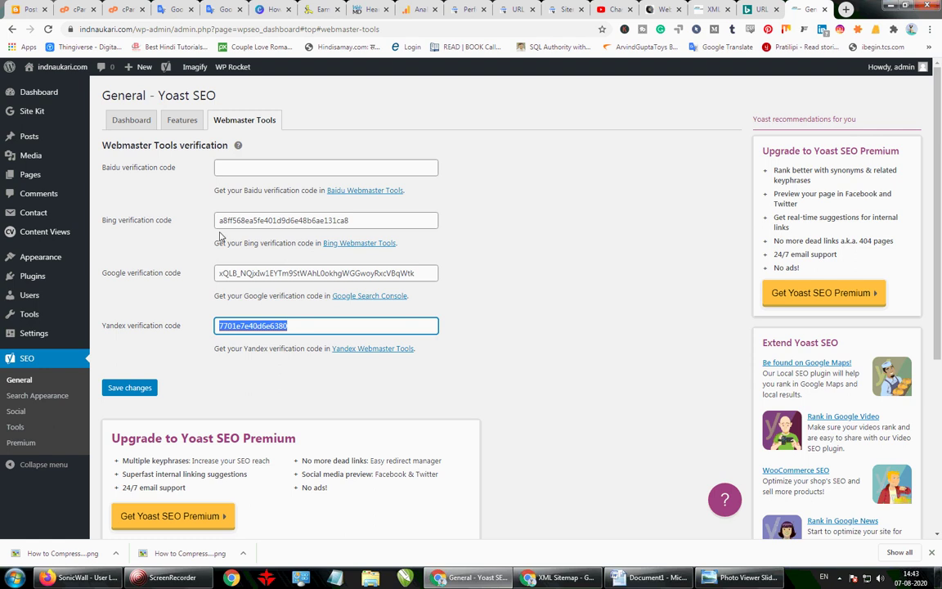
- Follow Yoast's link to Bing Webmaster Tools, open indnaukari.com in the new portal, and go to its URL Submission page
left_click(345, 245)
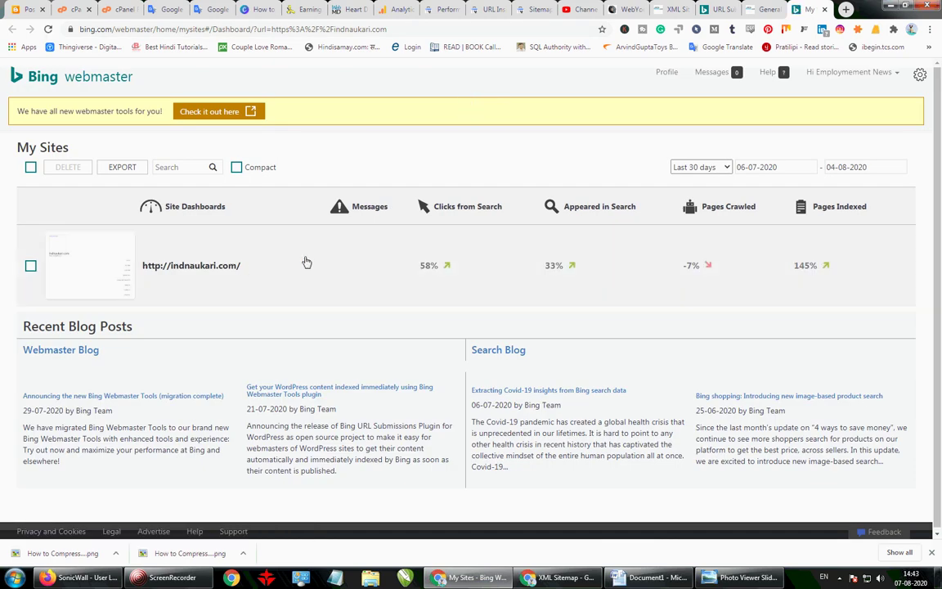
left_click(222, 266)
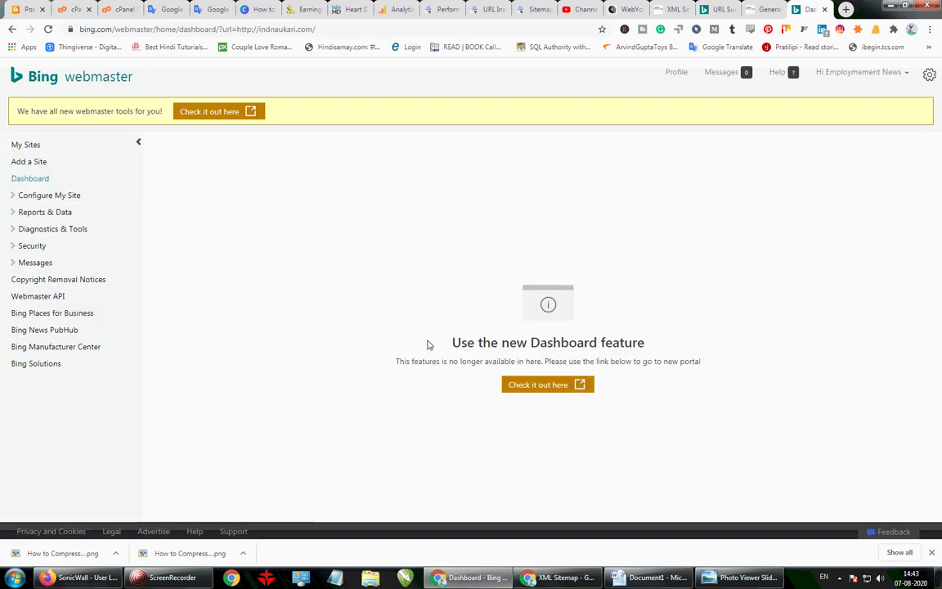
left_click(539, 386)
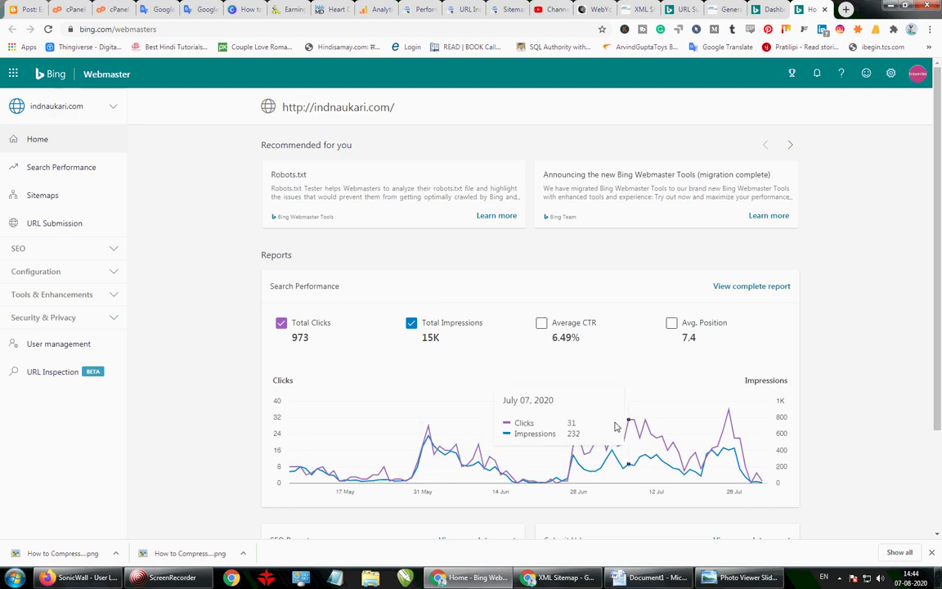
left_click(36, 193)
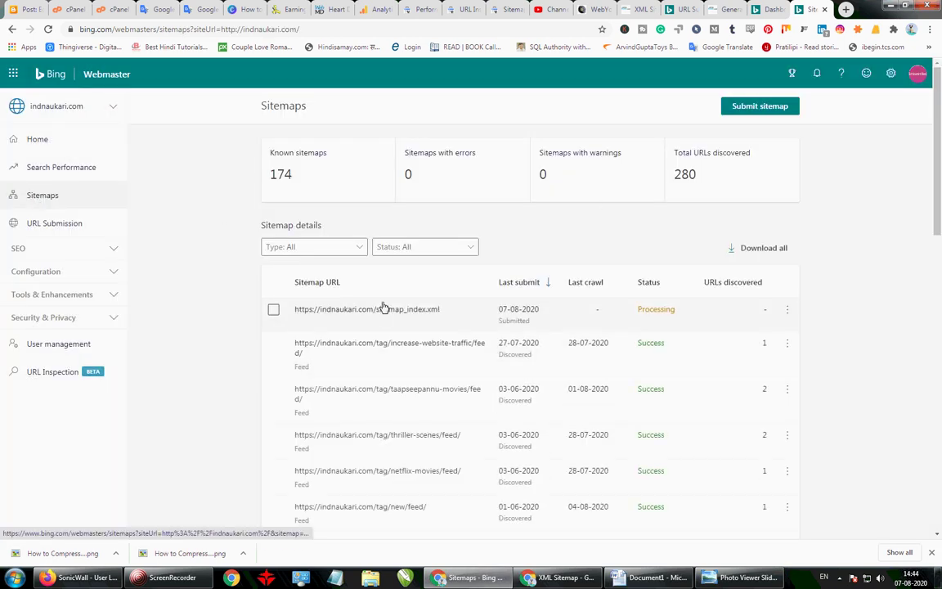
left_click(30, 232)
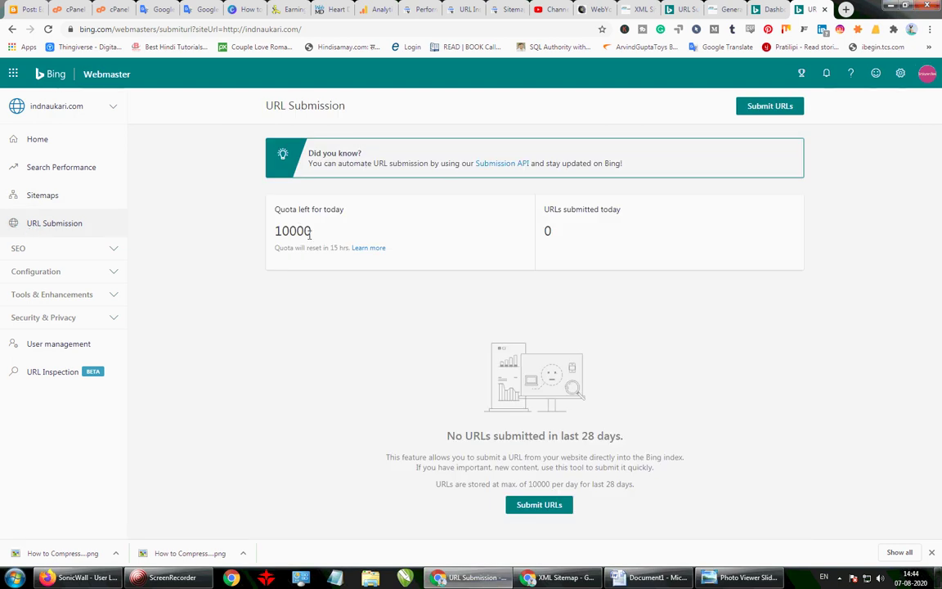
- Examine the remaining daily quota for URL submissions
left_click_drag(312, 234, 276, 238)
left_click(312, 236)
left_click(372, 233)
left_click(371, 238)
left_click(381, 217)
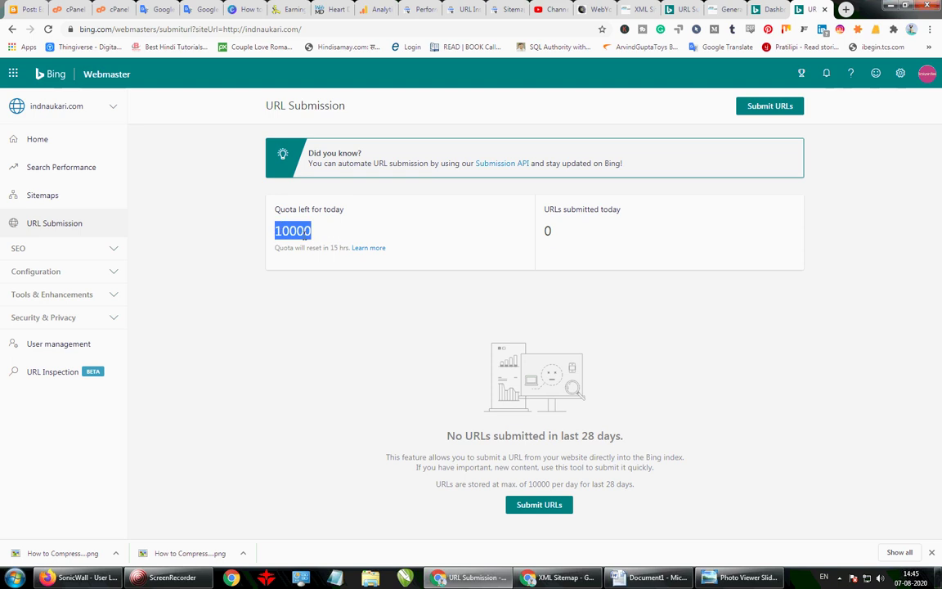
left_click(370, 243)
left_click_drag(327, 237, 270, 240)
left_click(380, 237)
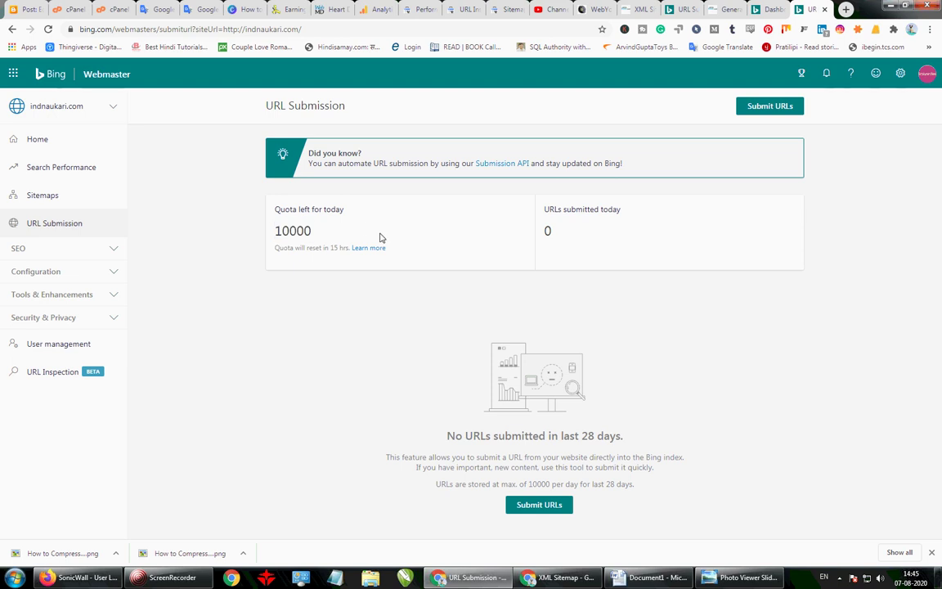
double_click(276, 236)
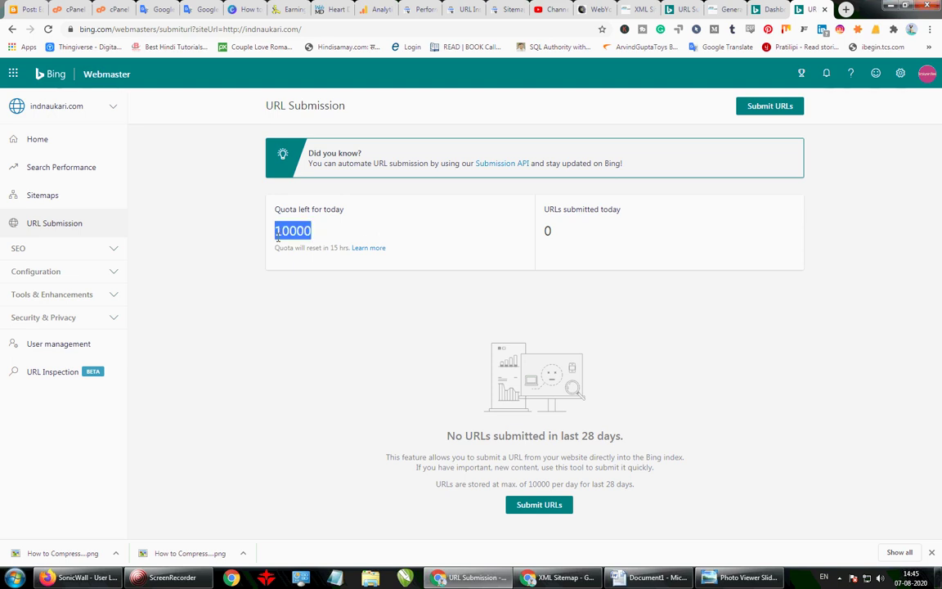
left_click(391, 232)
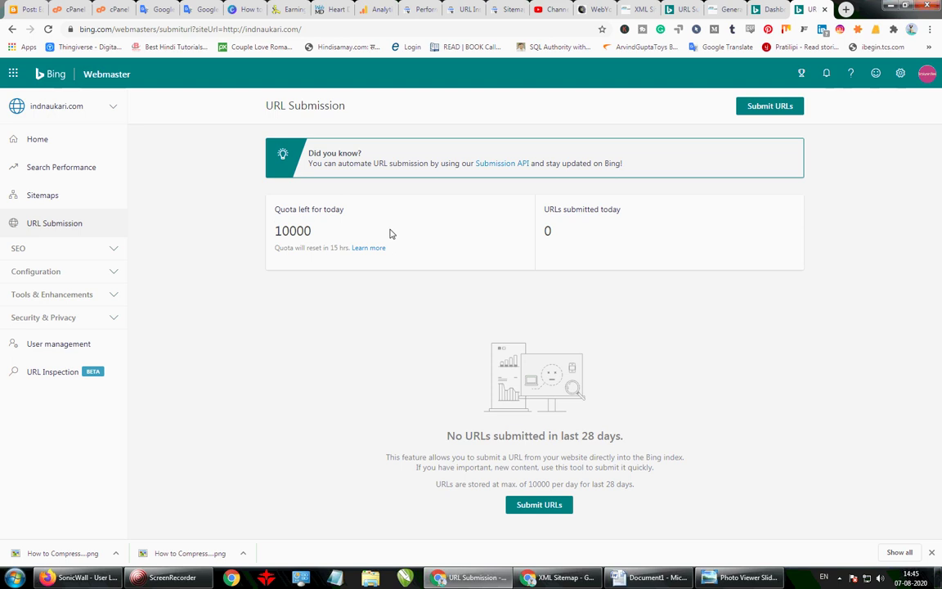
double_click(275, 239)
left_click(276, 242)
double_click(275, 235)
left_click(381, 221)
left_click_drag(310, 232, 275, 240)
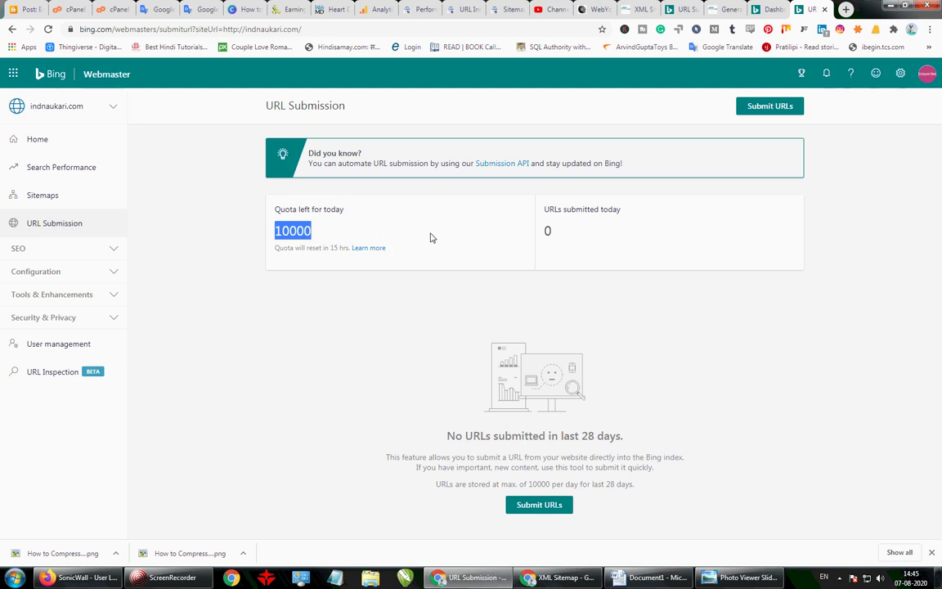
left_click(720, 9)
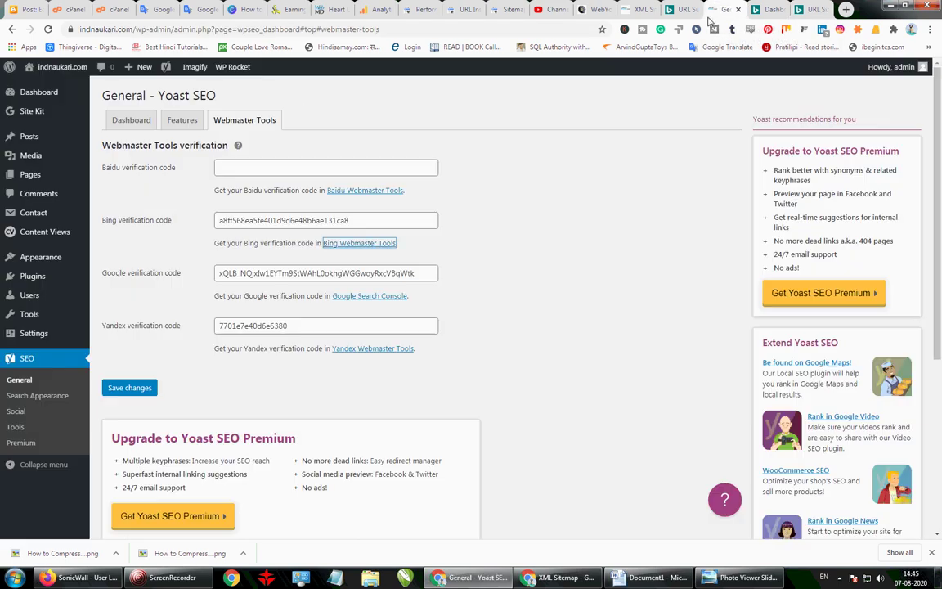
left_click(223, 31)
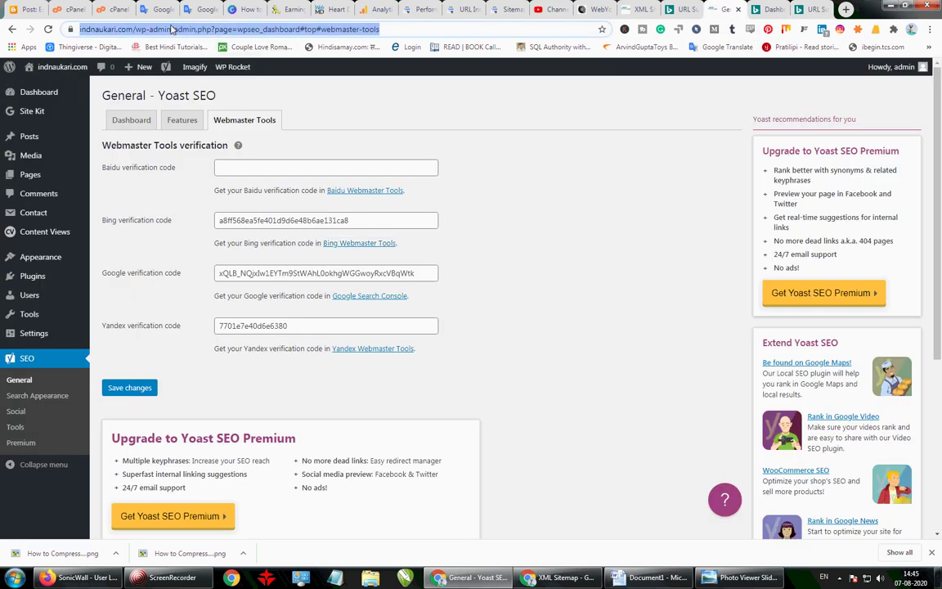
left_click(148, 30)
left_click_drag(161, 30, 405, 31)
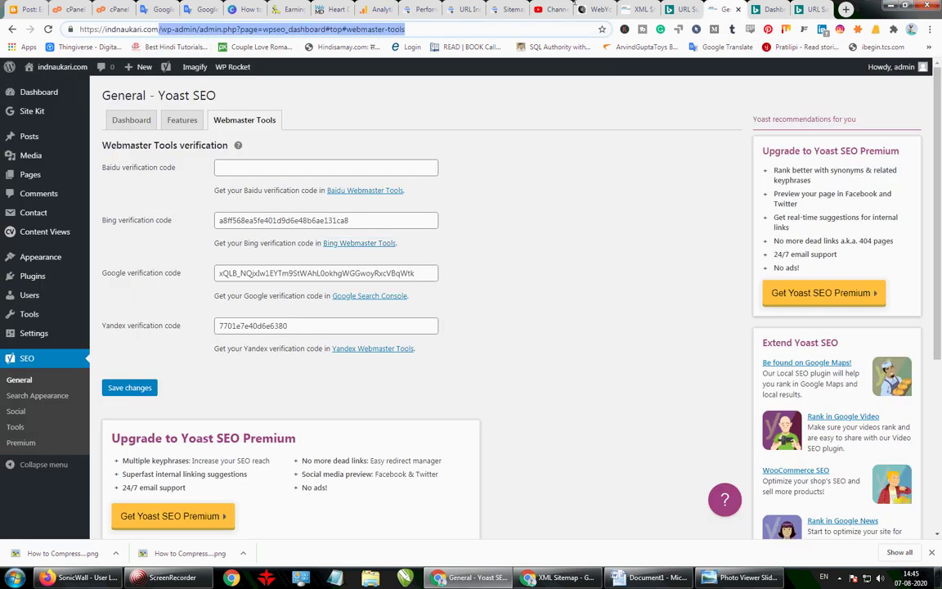
key("BackSpace")
type("site")
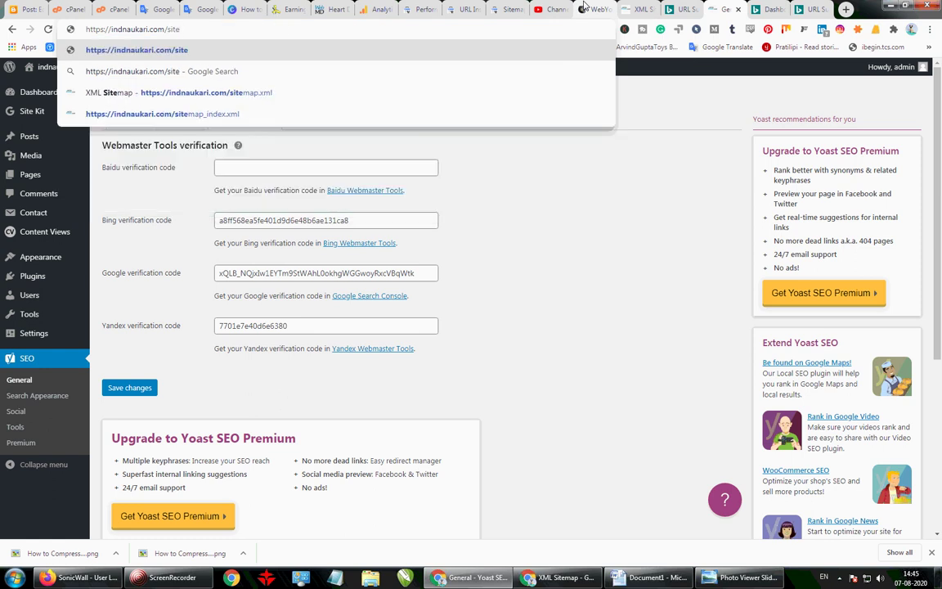
type("map.")
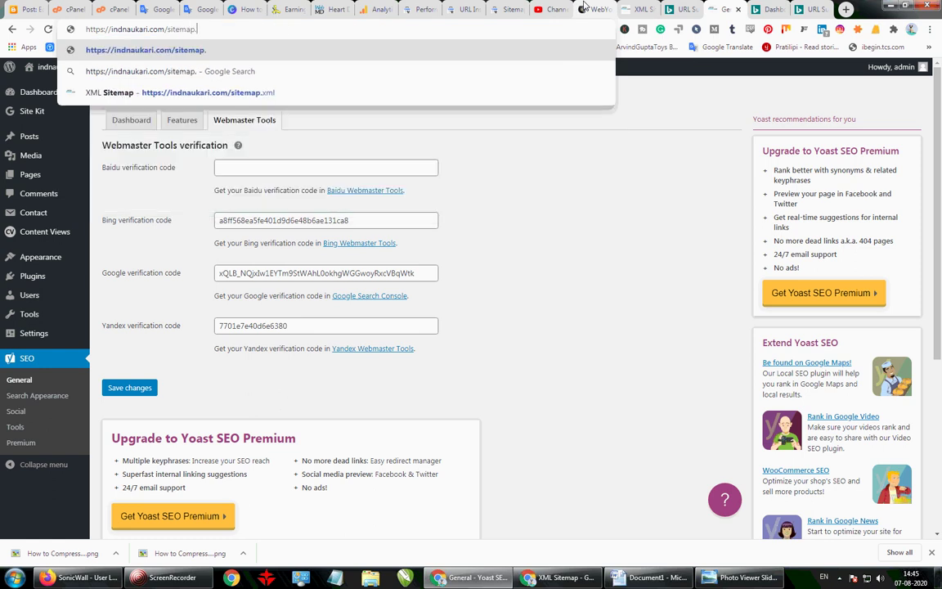
type("xml")
key("Return")
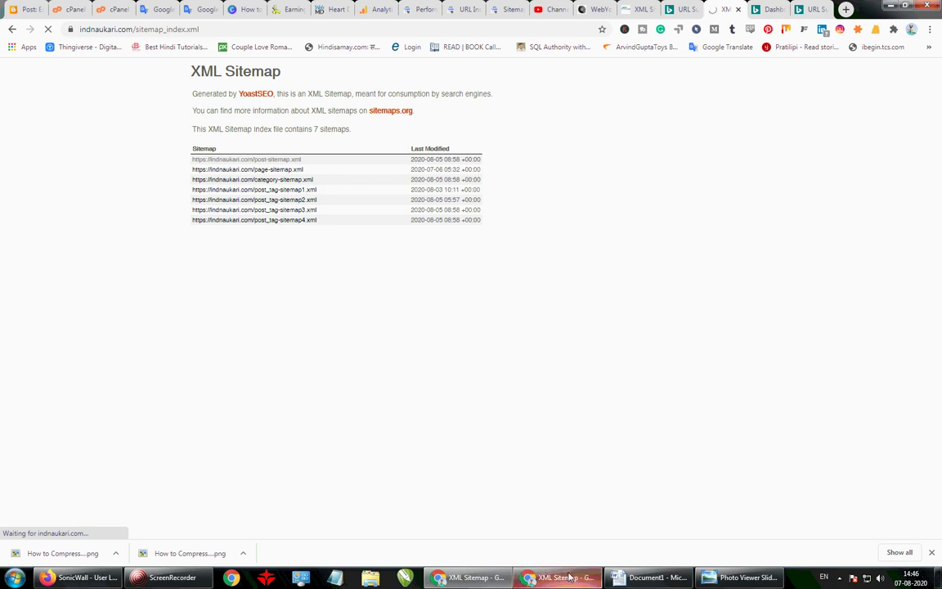
- In the incognito window showing post-sitemap.xml, copy the whole URL table from its header to the last entry
key("alt+Tab")
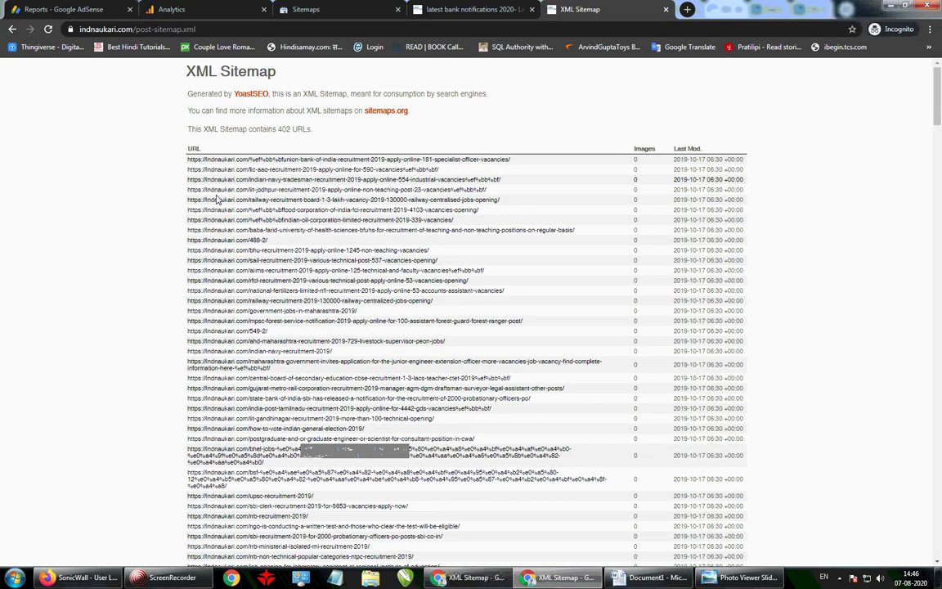
left_click_drag(164, 148, 466, 543)
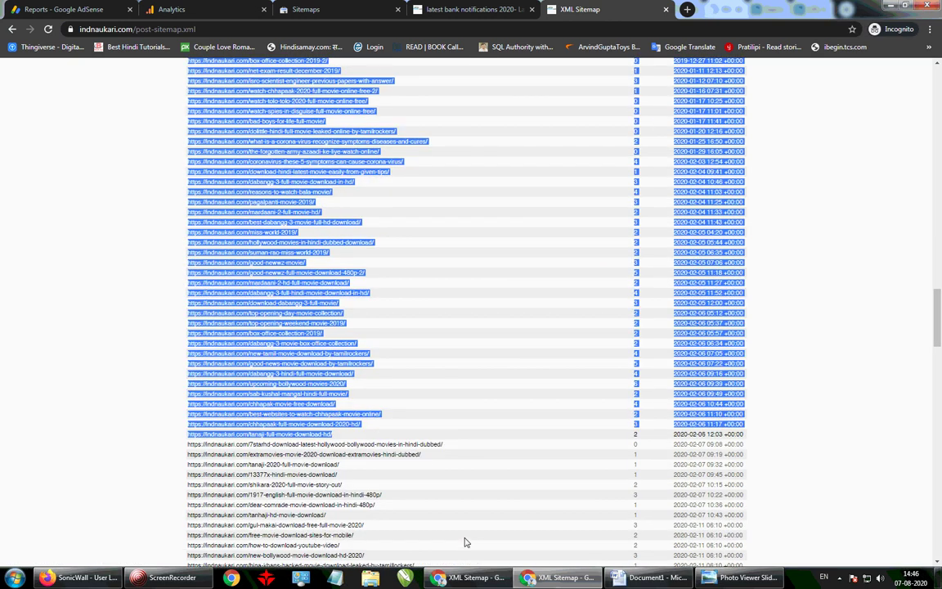
left_click_drag(464, 542, 470, 564)
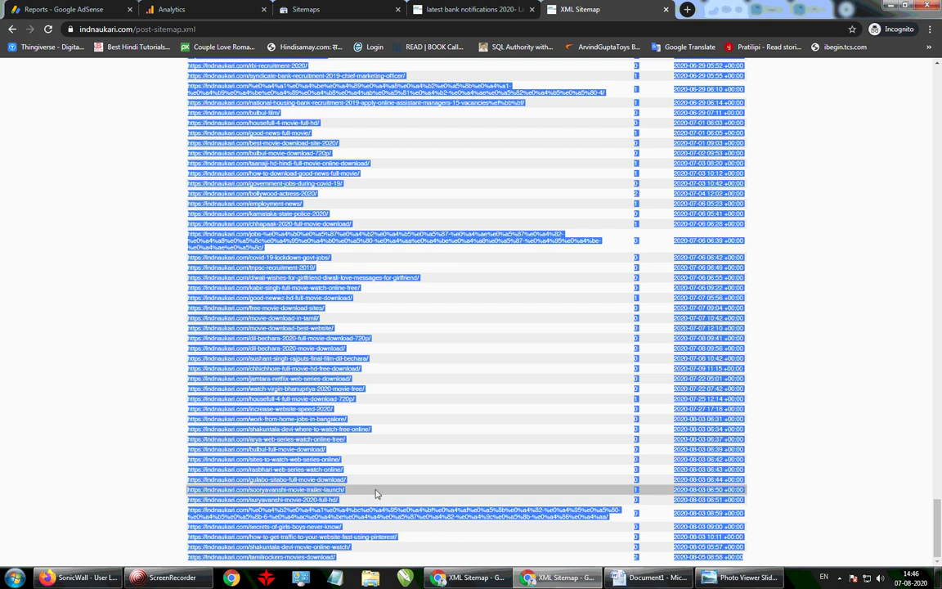
right_click(341, 490)
left_click(344, 491)
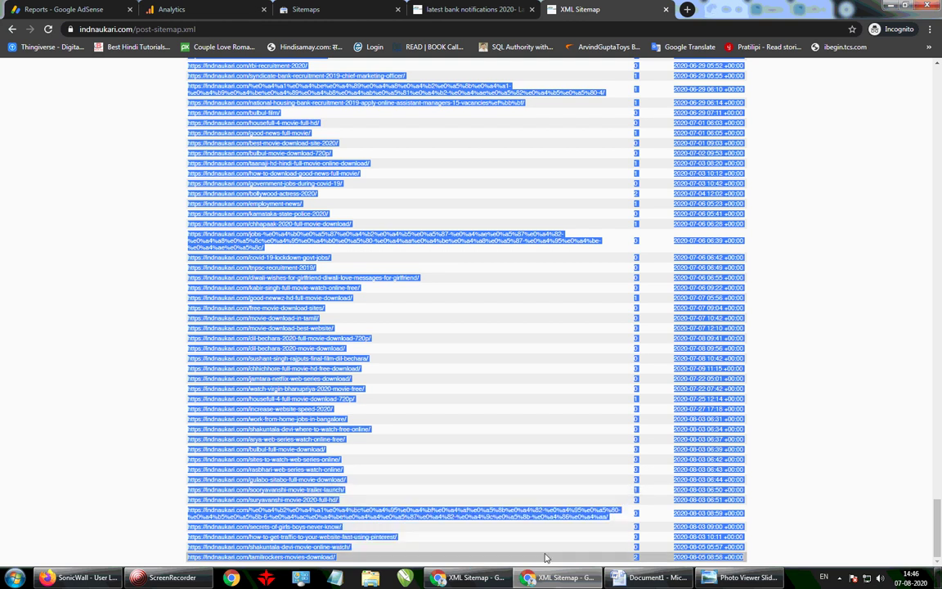
- Switch to Microsoft Word and replace the entire content of Document1 with the copied sitemap table
left_click(653, 581)
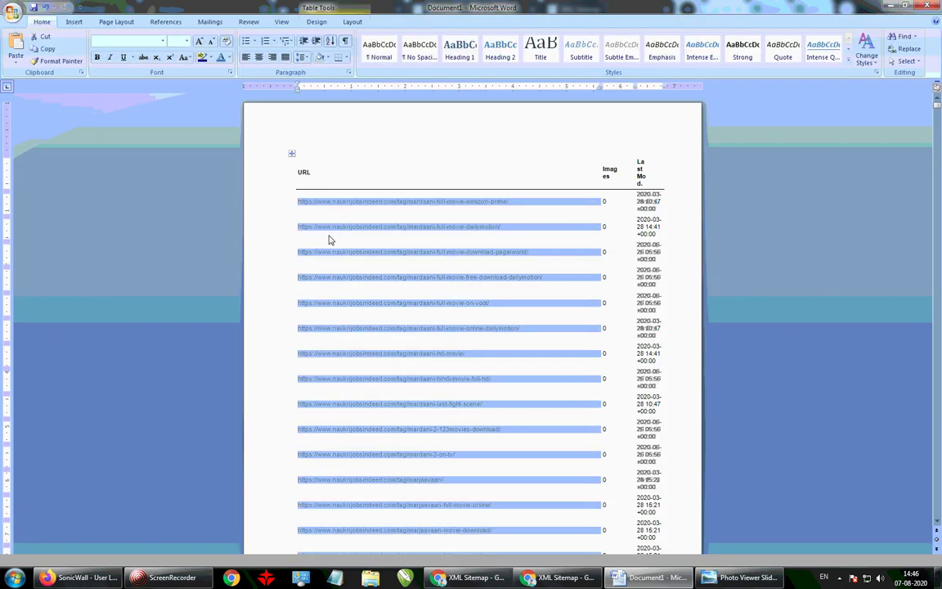
left_click(330, 232)
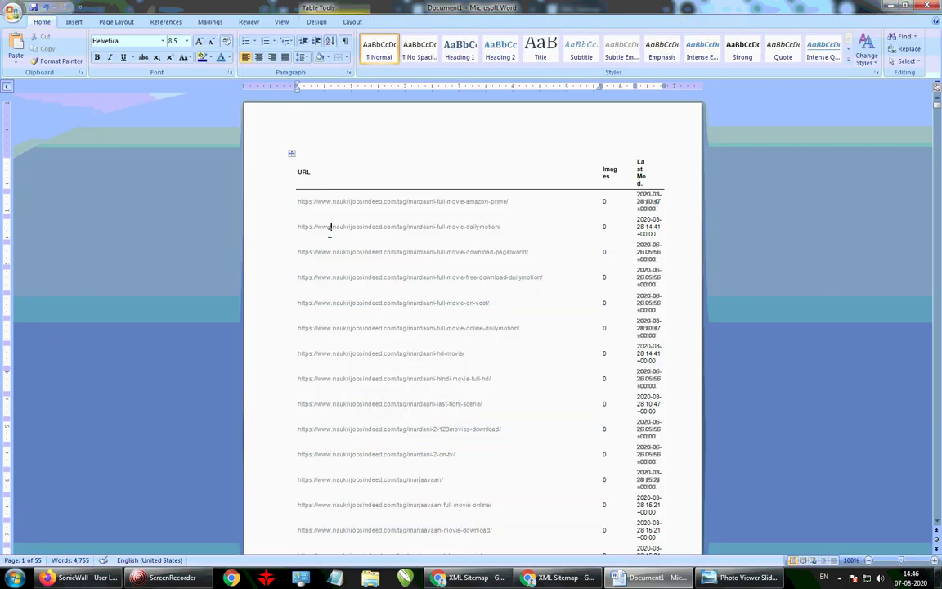
key("ctrl+a")
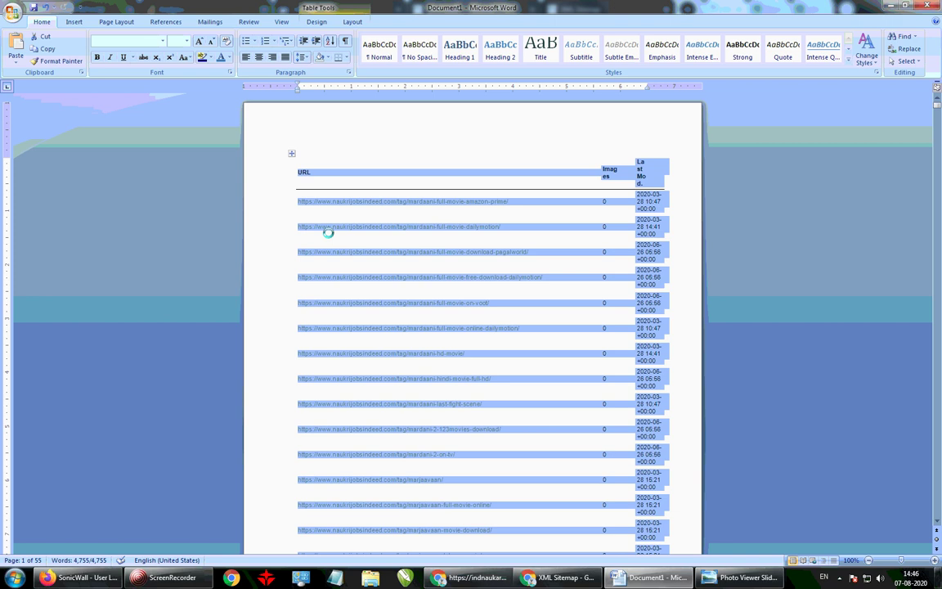
key("ctrl+v")
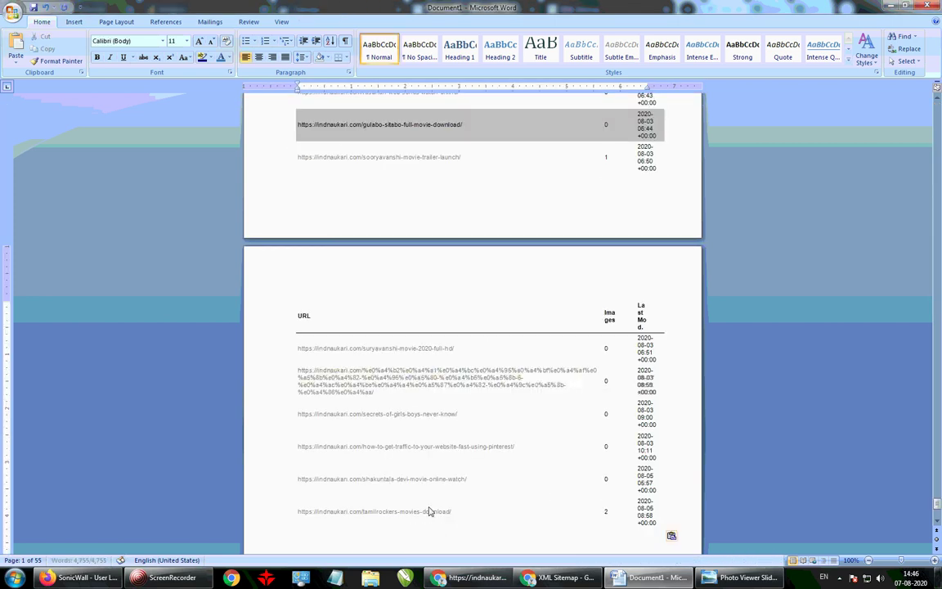
- Copy only the URL cells of the sitemap table, from the first post URL below the header to the last
left_click_drag(429, 512, 260, 3)
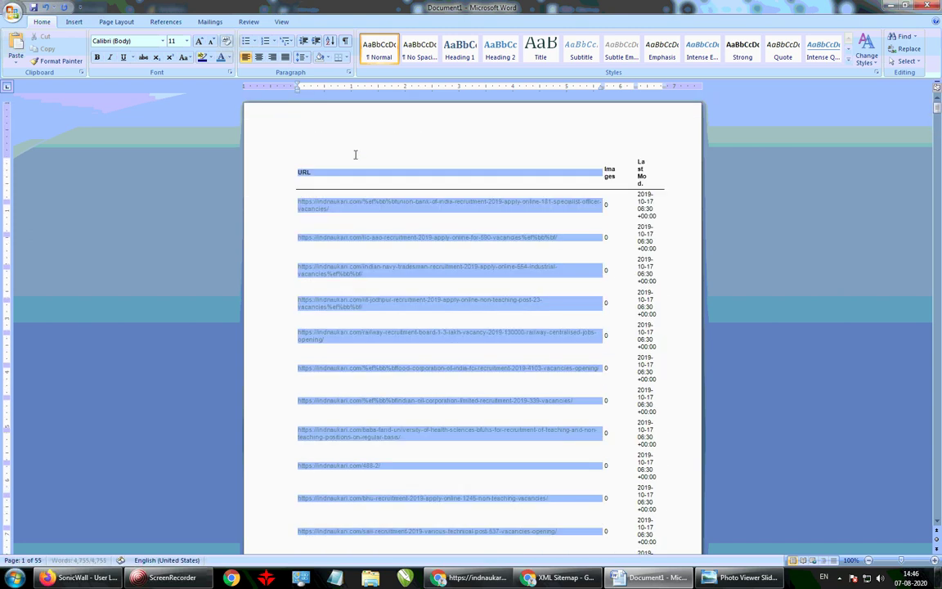
left_click_drag(330, 172, 301, 204)
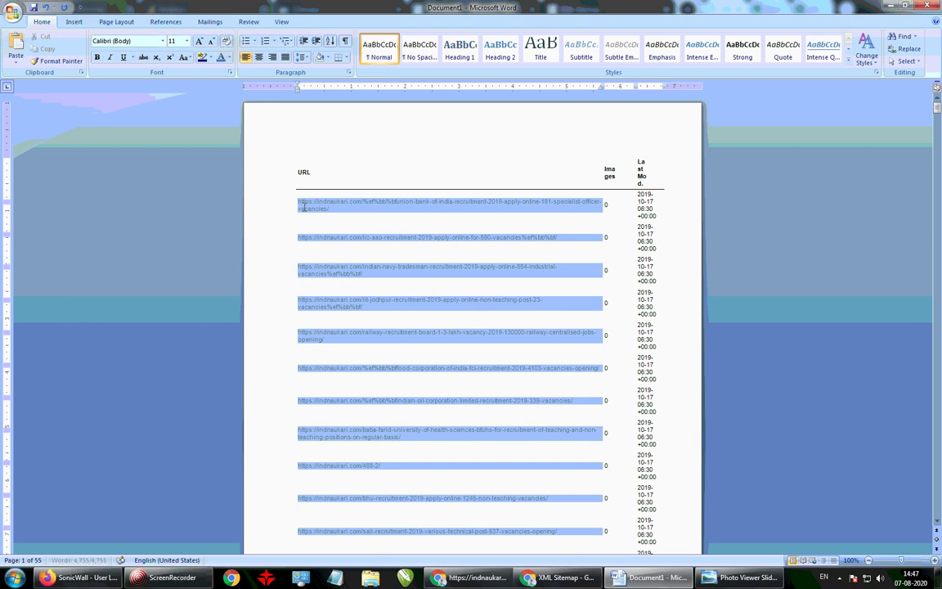
right_click(305, 209)
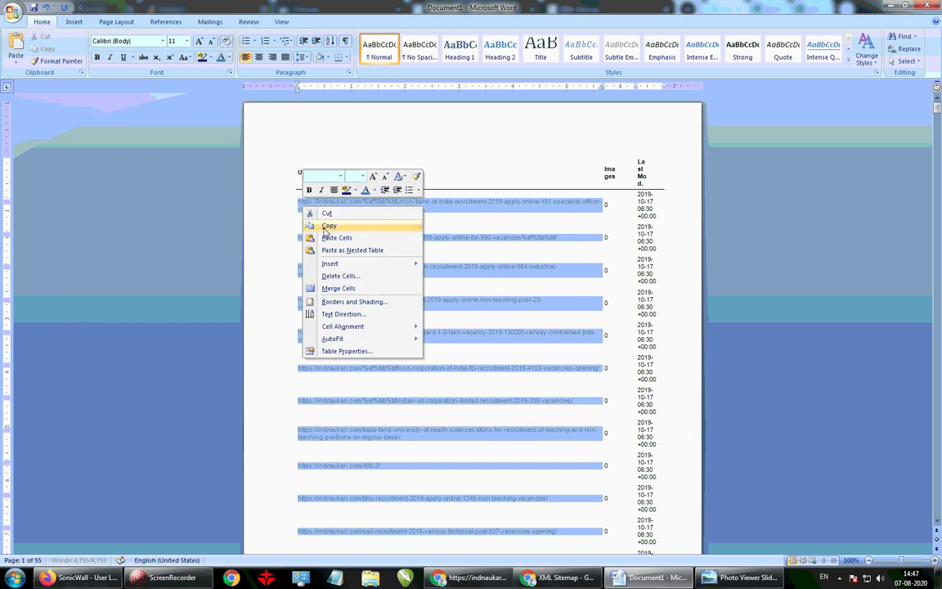
left_click(330, 225)
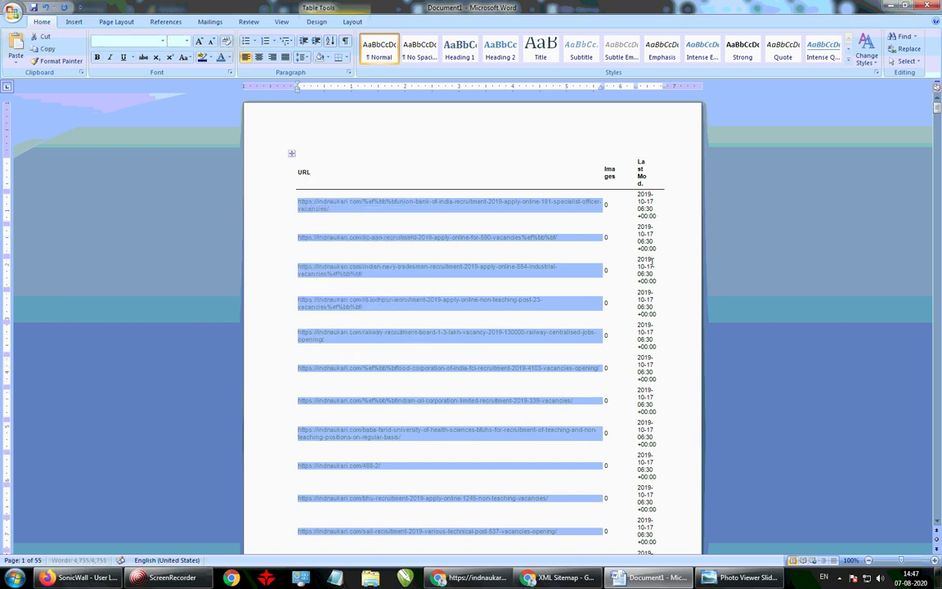
- Switch to the Bing Webmaster URL Submission page in Chrome and submit all the copied post URLs
left_click(473, 578)
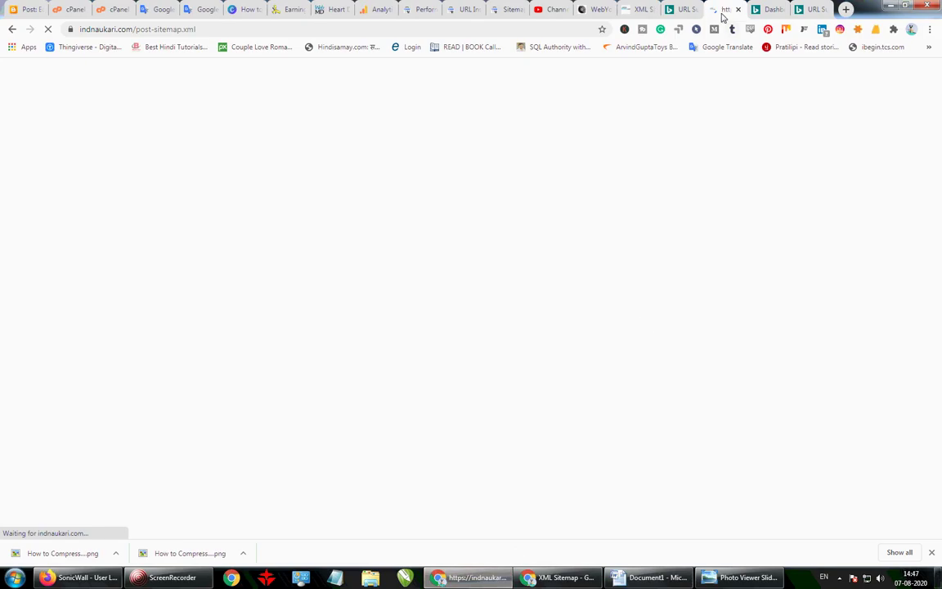
left_click(813, 9)
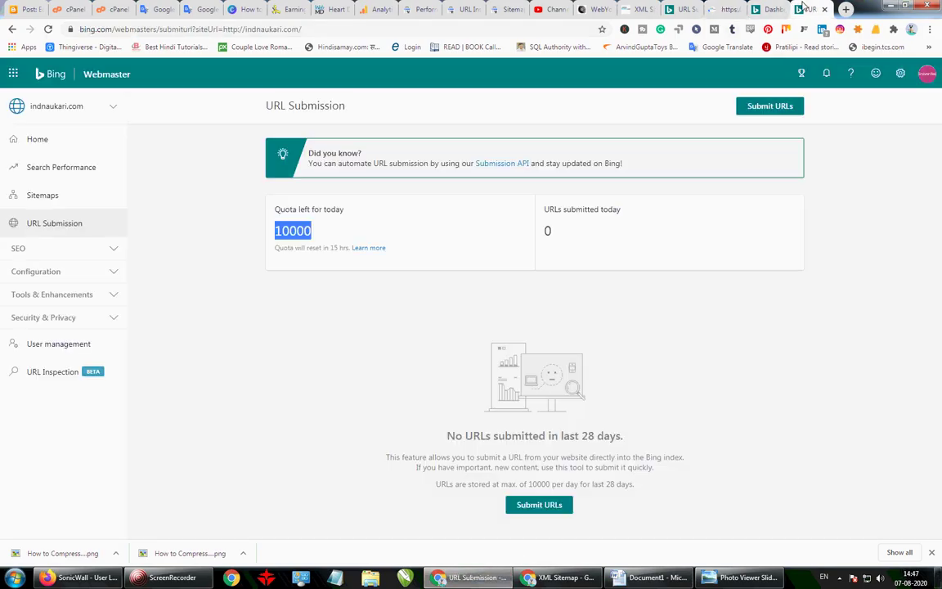
left_click(770, 105)
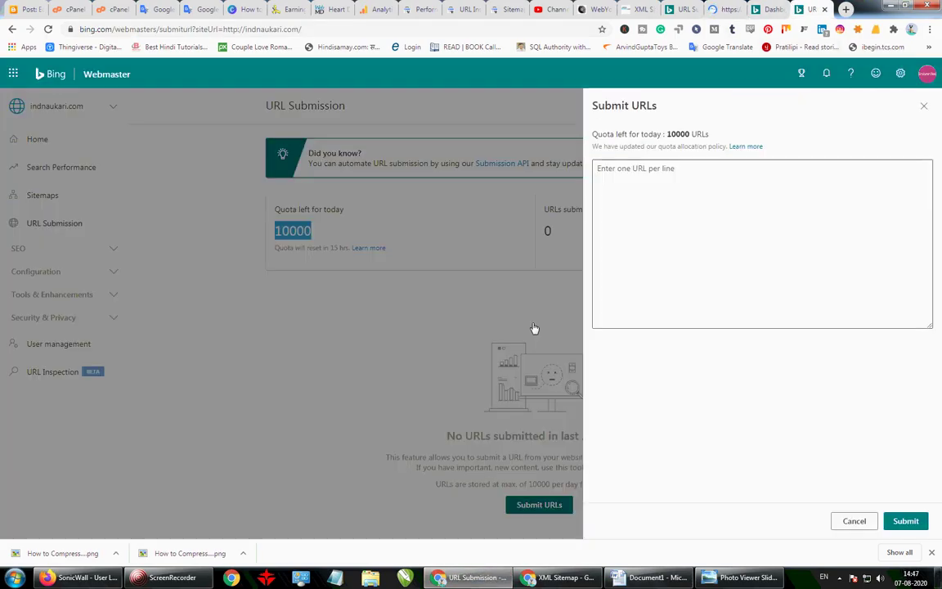
left_click(630, 182)
right_click(630, 188)
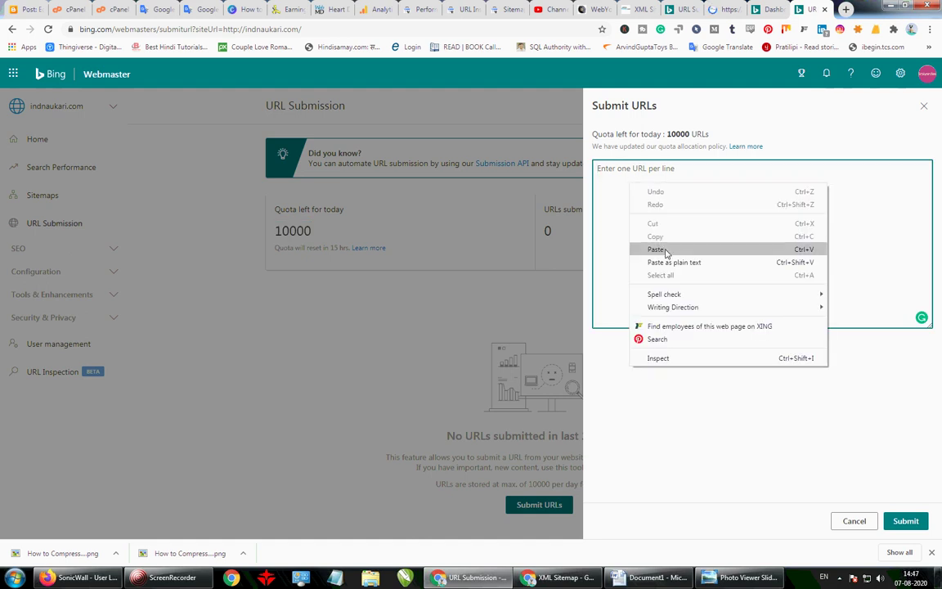
left_click(664, 247)
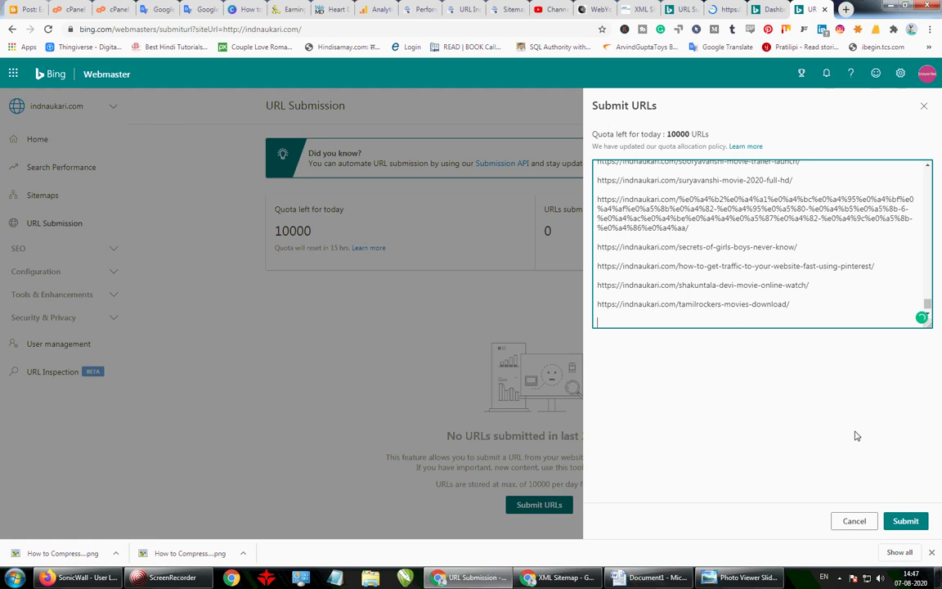
left_click(906, 523)
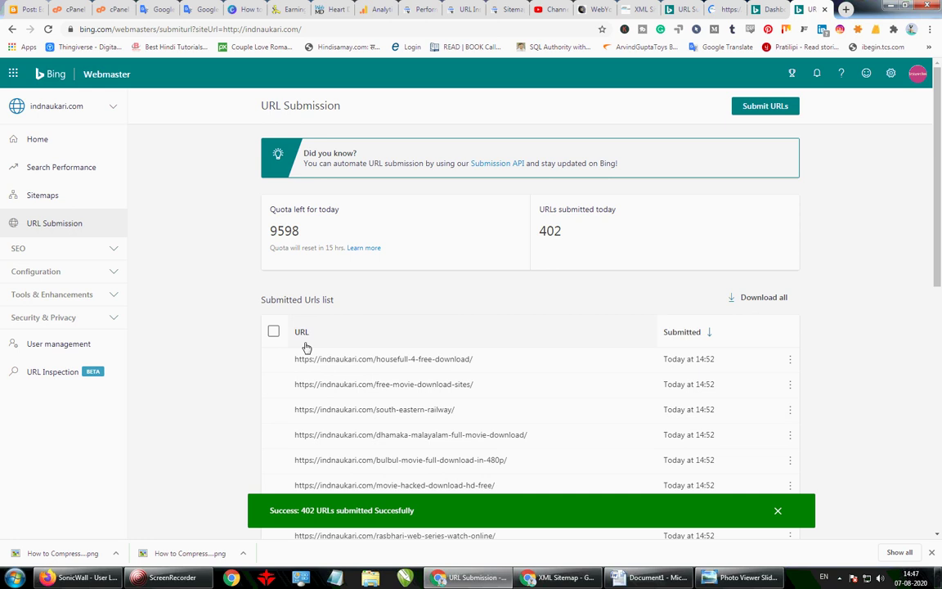
scroll(504, 391, "down", 3)
scroll(505, 394, "down", 4)
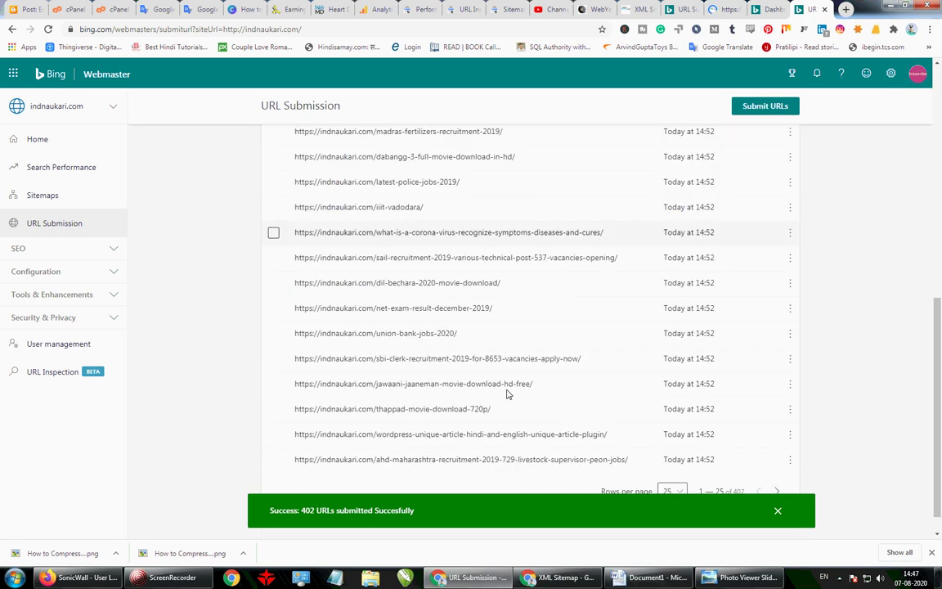
scroll(508, 385, "up", 7)
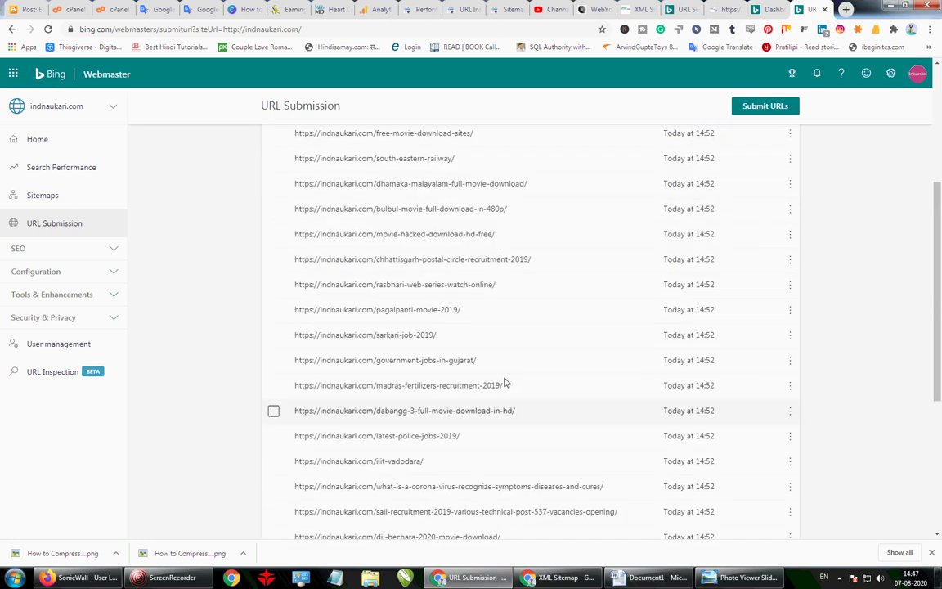
- Go back from post-sitemap.xml to sitemap_index.xml in the regular Chrome window
left_click(723, 8)
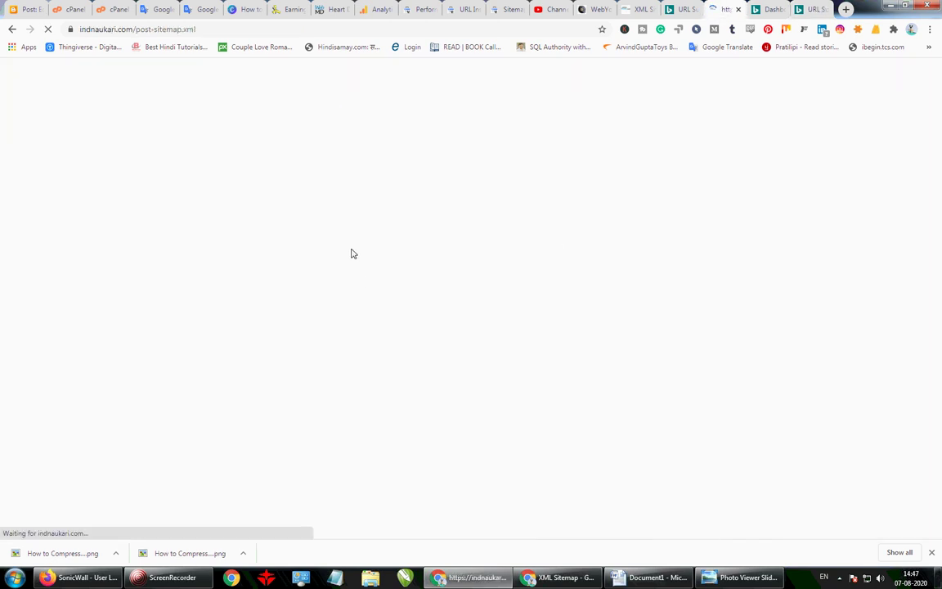
left_click(12, 29)
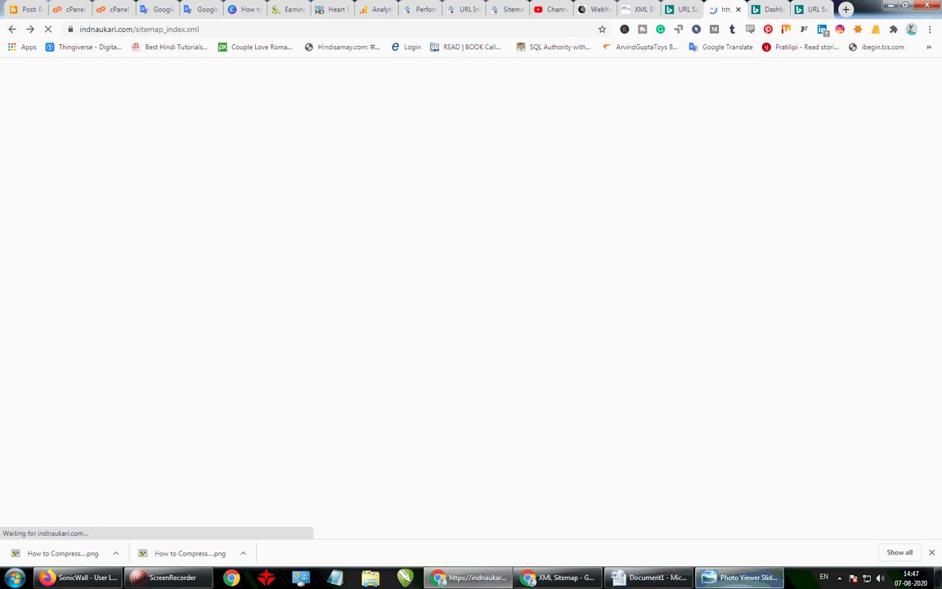
left_click(562, 578)
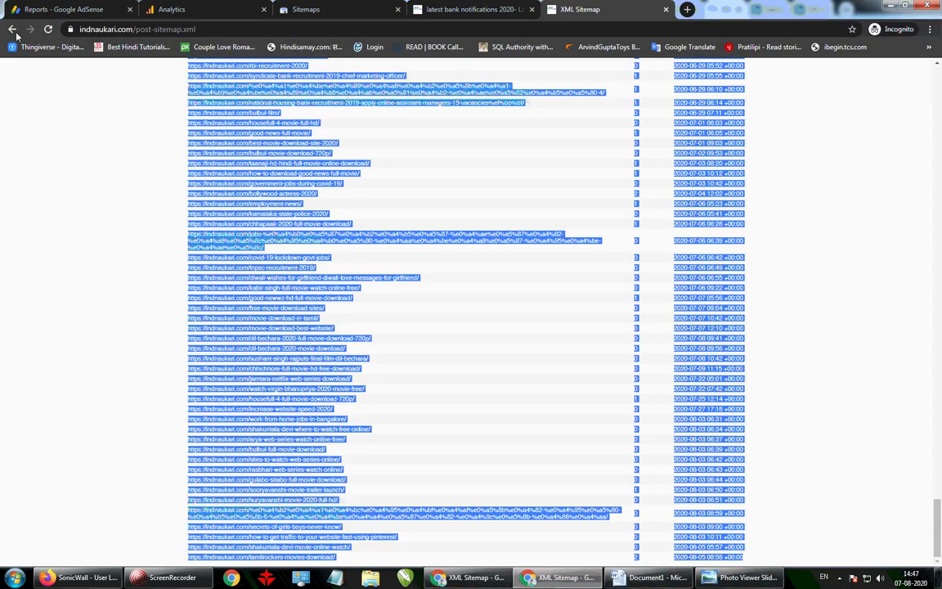
left_click(10, 31)
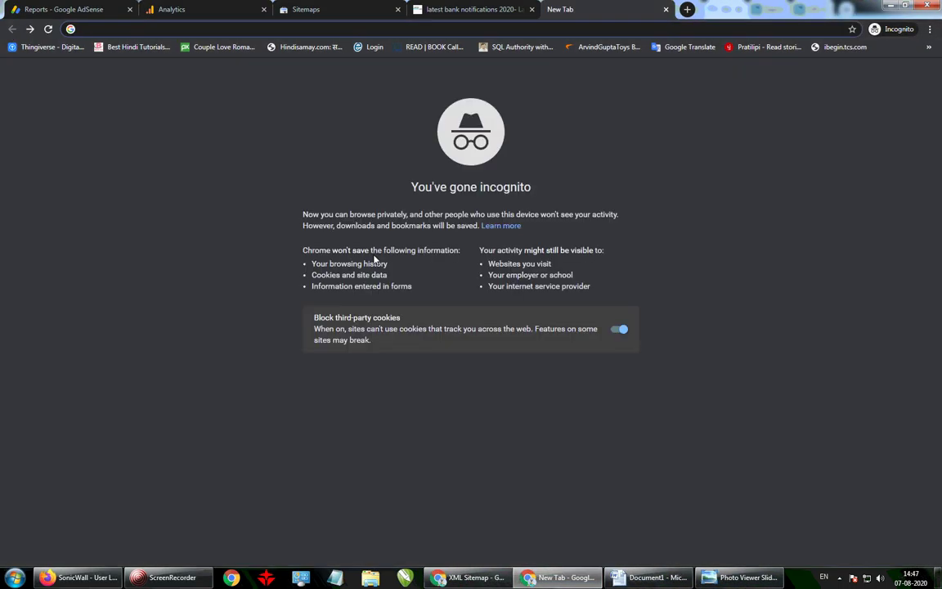
left_click(31, 30)
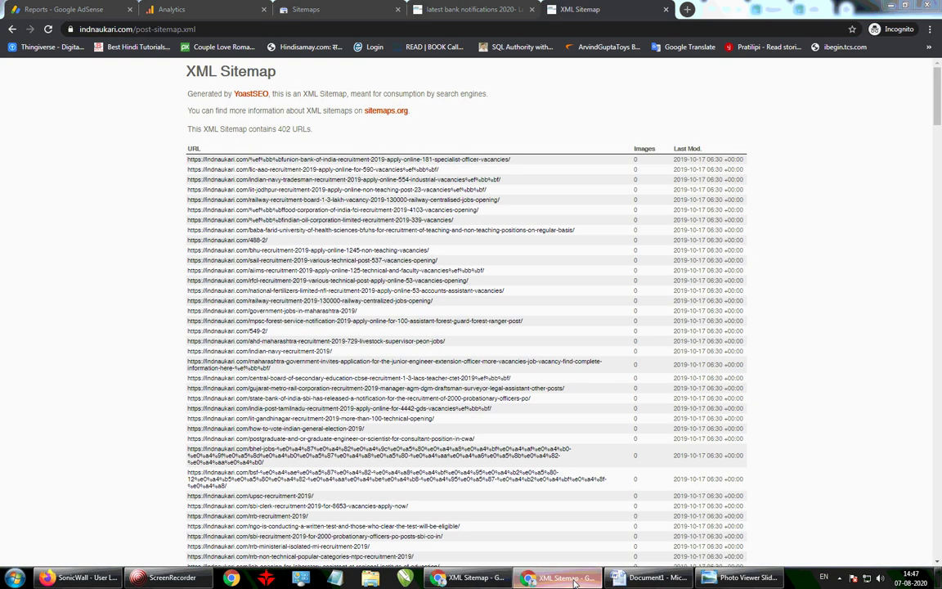
left_click(575, 579)
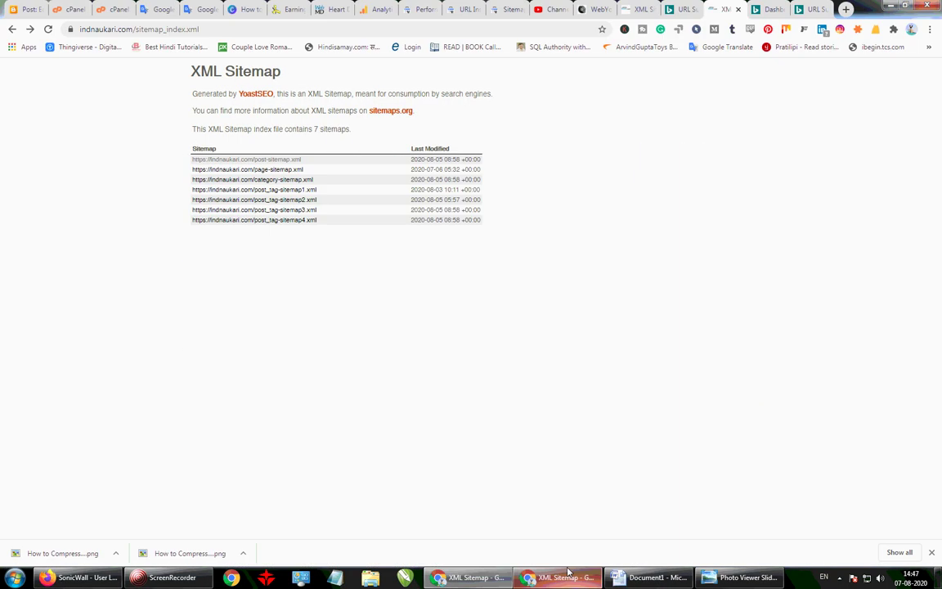
- Open page-sitemap.xml from the sitemap index and copy its table from the header to the government-jobs-2020 URL
left_click(260, 172)
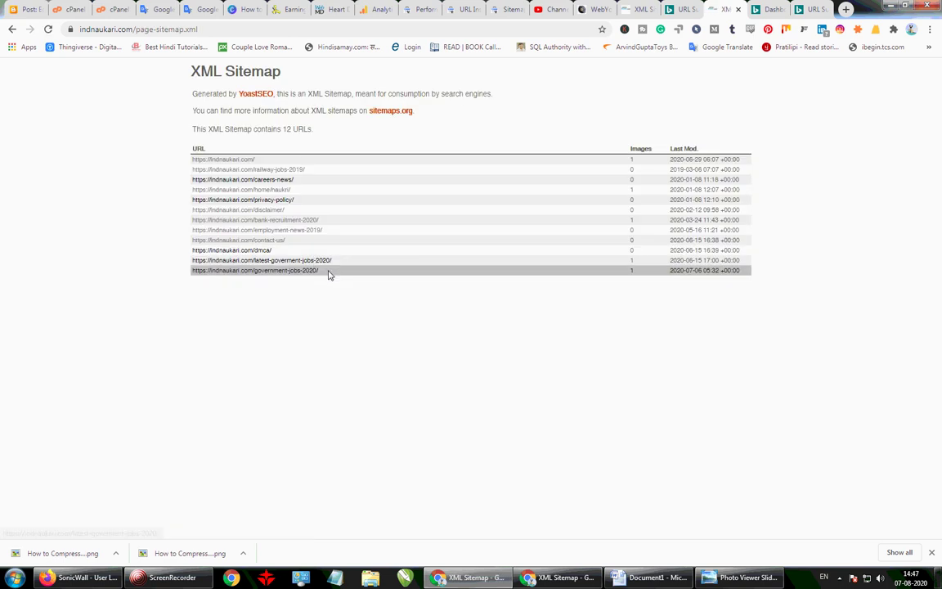
left_click_drag(328, 276, 189, 164)
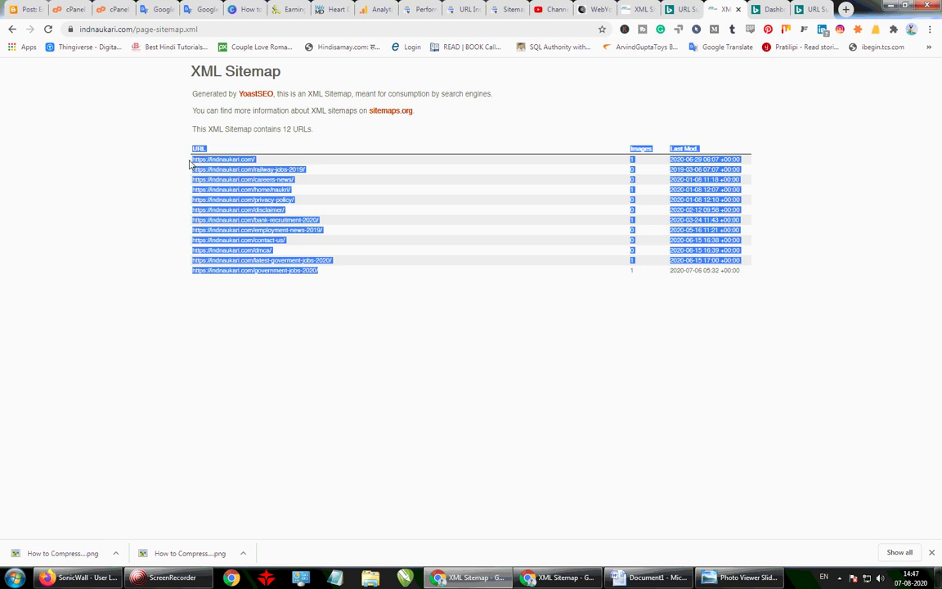
right_click(193, 163)
left_click(210, 167)
- Switch to Microsoft Word and replace the entire content of Document1 with the copied page sitemap table
left_click(635, 581)
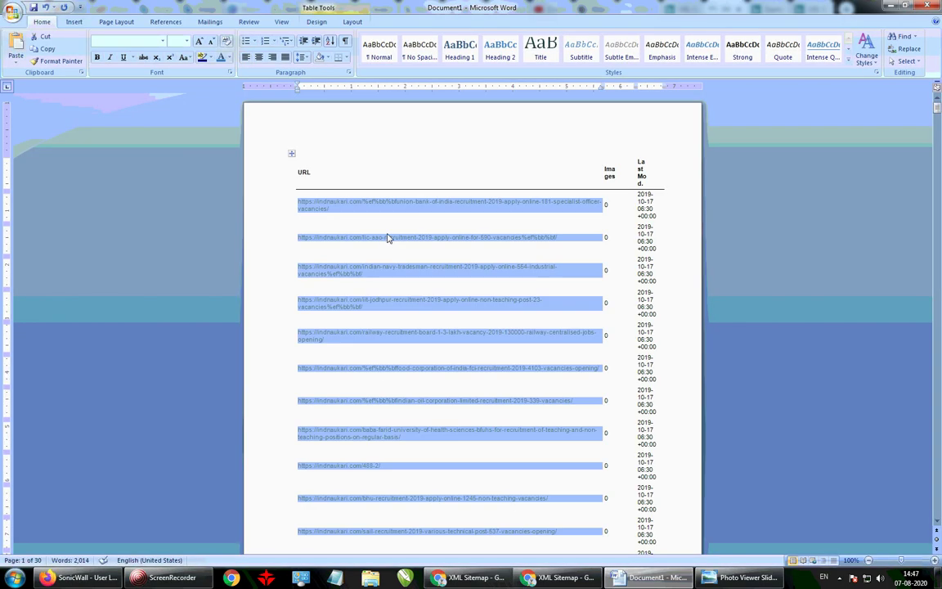
key("ctrl+a")
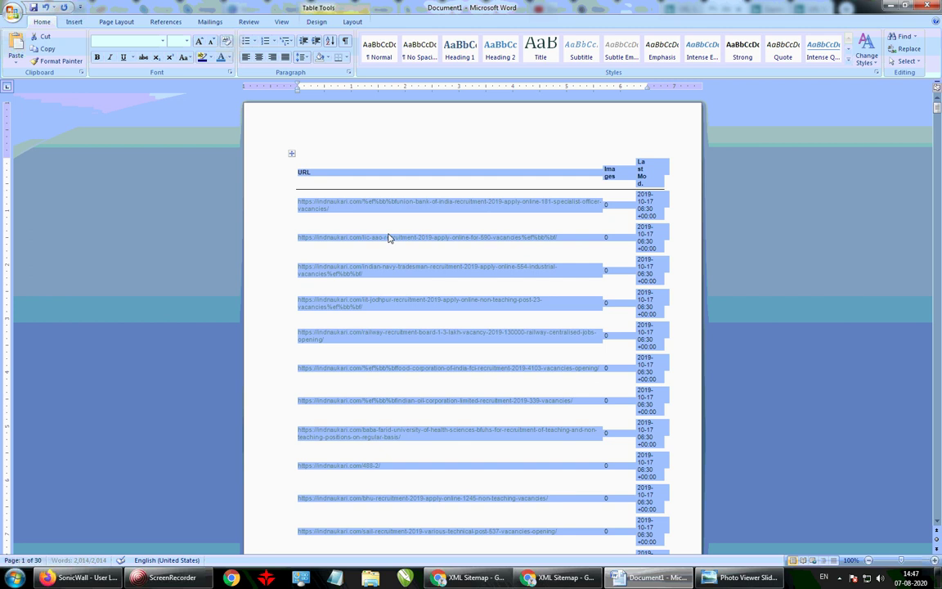
key("ctrl+v")
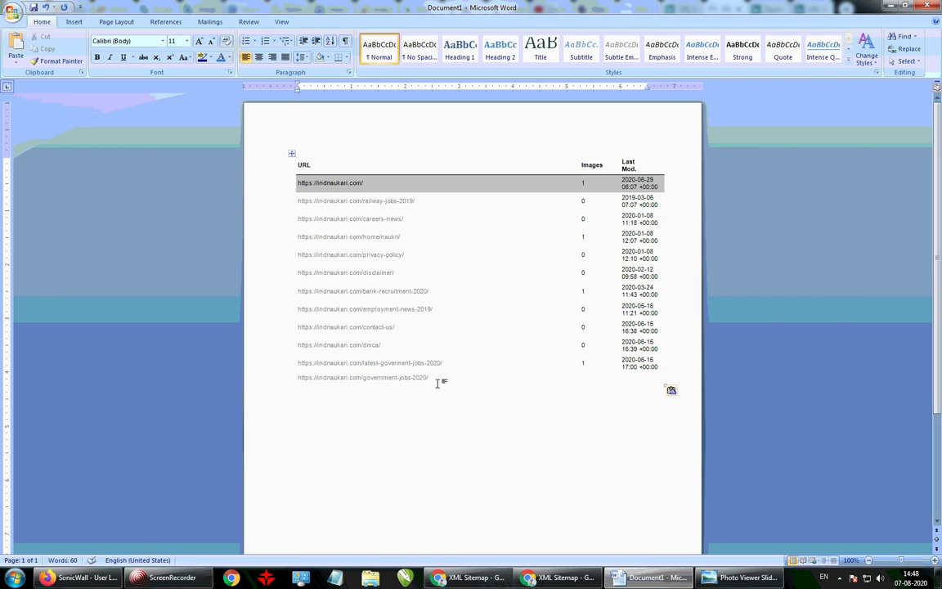
key("BackSpace")
left_click_drag(431, 378, 302, 203)
right_click(302, 203)
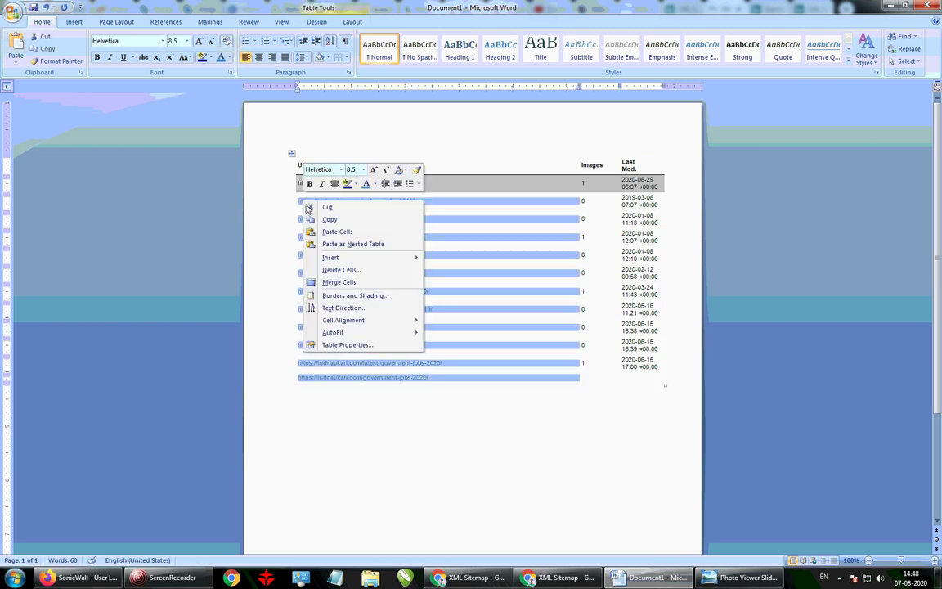
left_click(401, 384)
left_click(468, 396)
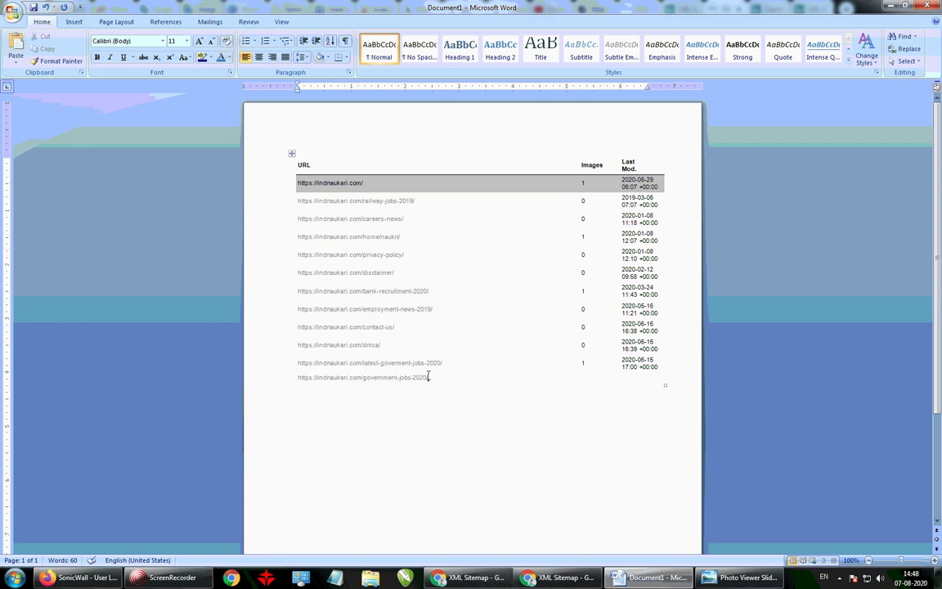
left_click_drag(431, 378, 301, 187)
right_click(301, 187)
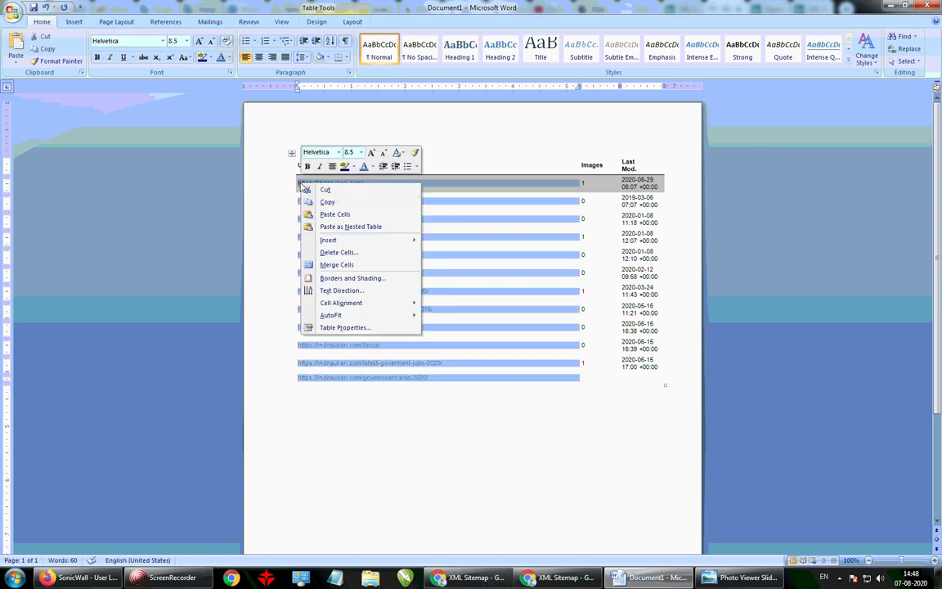
left_click(323, 202)
- Switch to the Bing Webmaster URL Submission page in Chrome and submit the copied page URLs
left_click(552, 582)
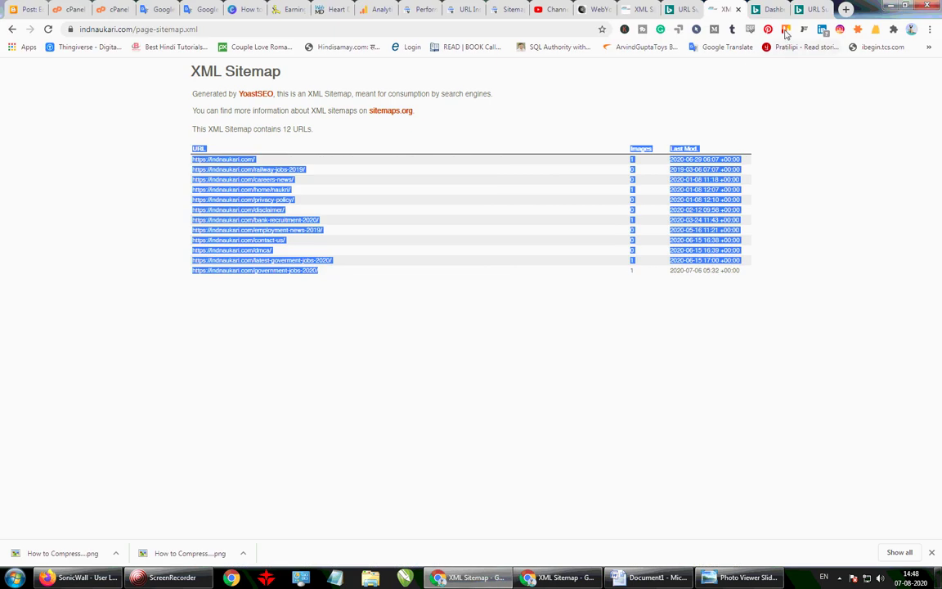
left_click(812, 9)
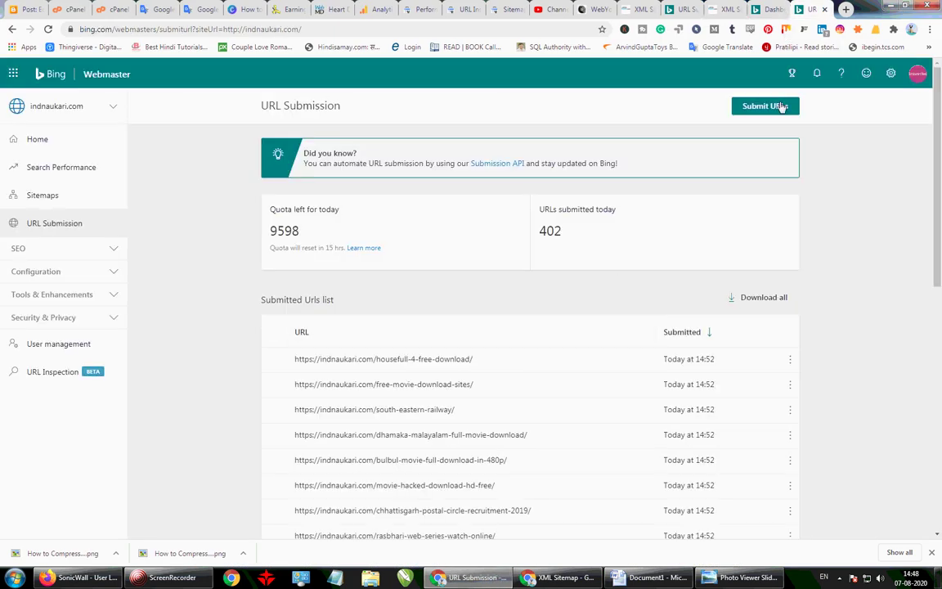
left_click(781, 106)
right_click(622, 179)
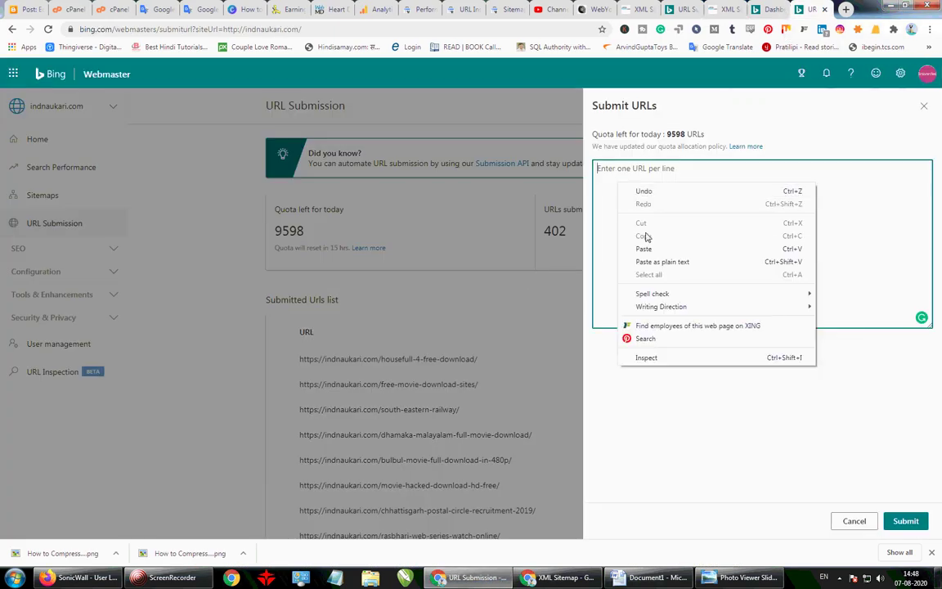
left_click(645, 246)
left_click(908, 521)
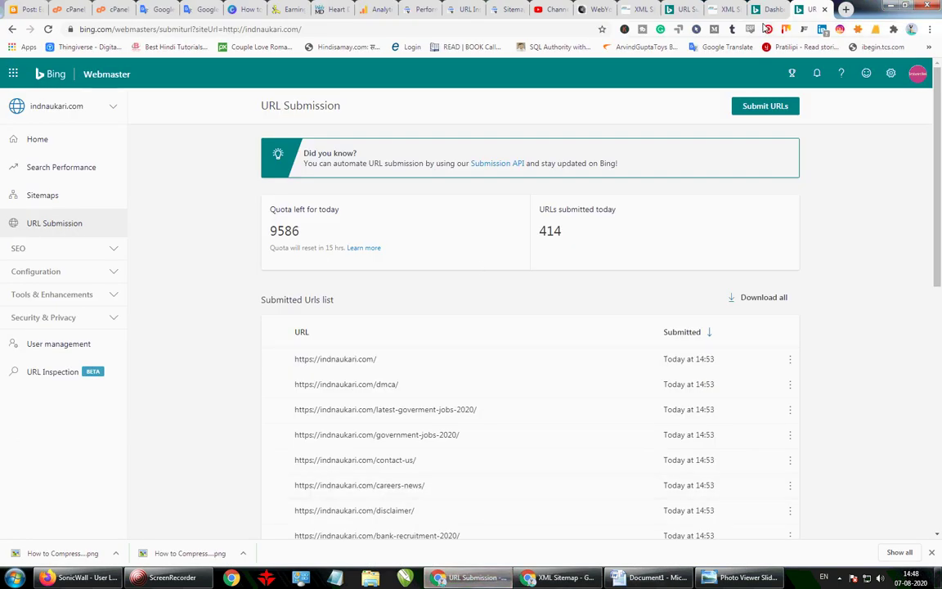
- Return to the sitemap index, open category-sitemap.xml and copy its entries from the army-navy-police URL to the web-series URL
left_click(731, 11)
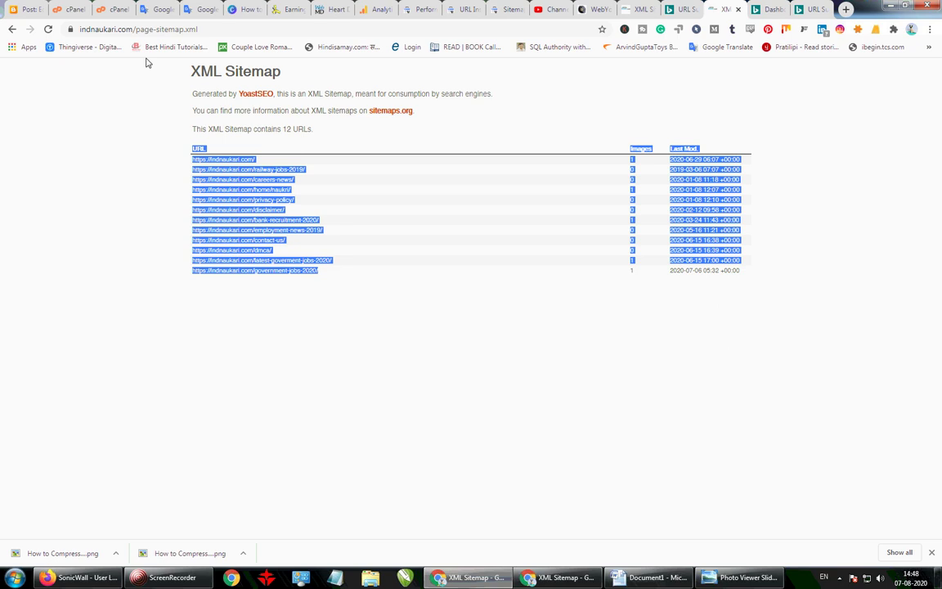
left_click(14, 30)
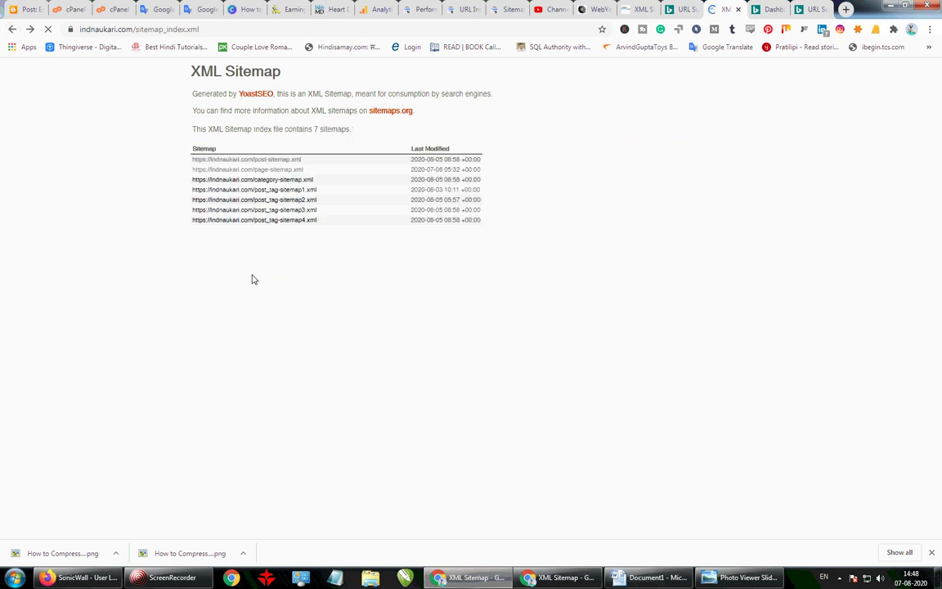
left_click(269, 181)
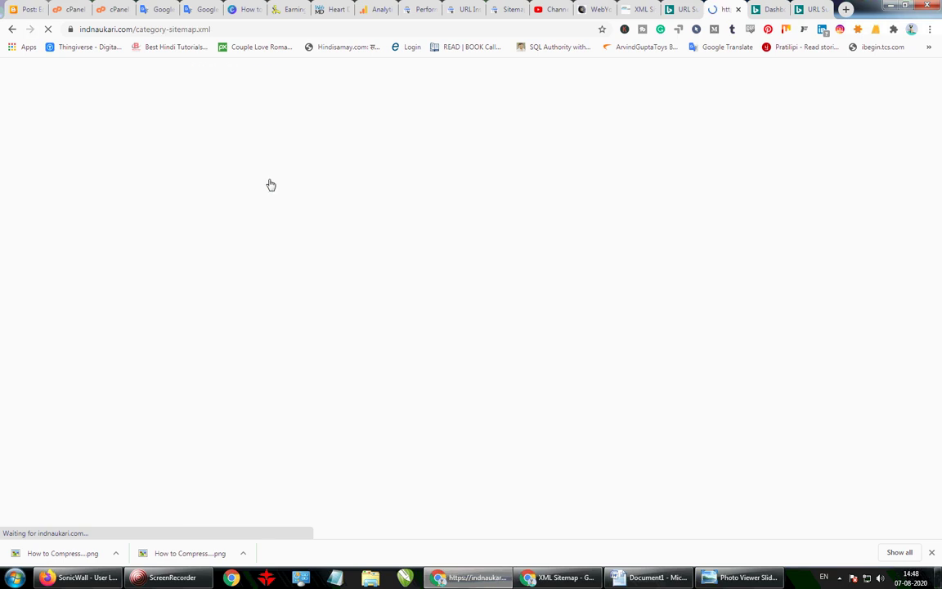
left_click_drag(288, 342, 196, 160)
right_click(200, 160)
left_click(227, 243)
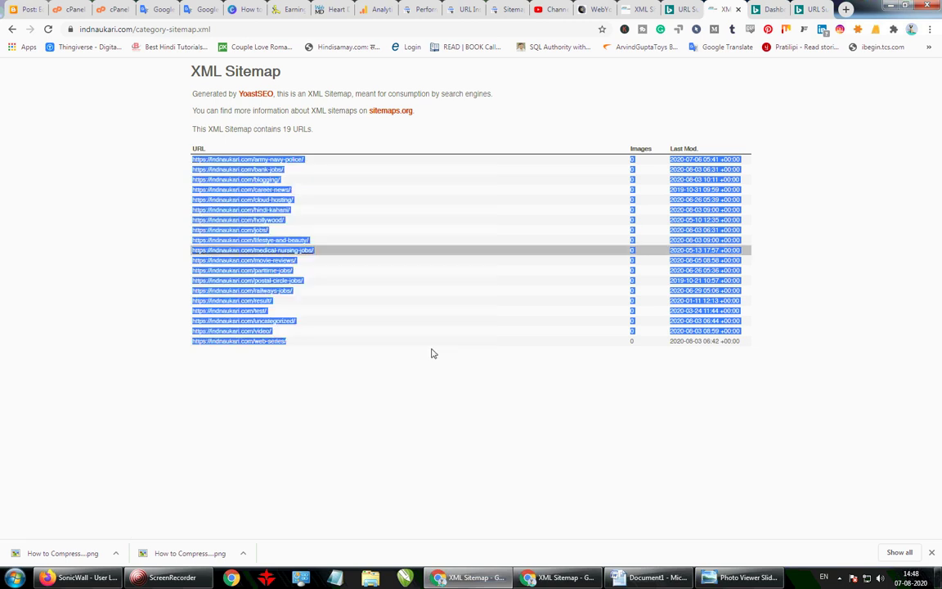
left_click(573, 581)
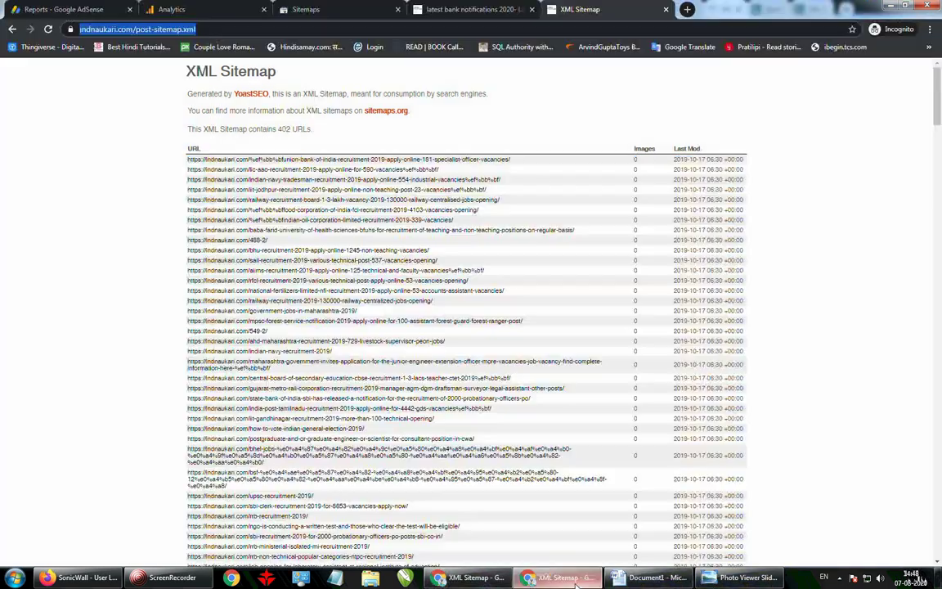
- Switch to the Bing Webmaster URL Submission page in Chrome and open the form for submitting URLs
left_click(471, 577)
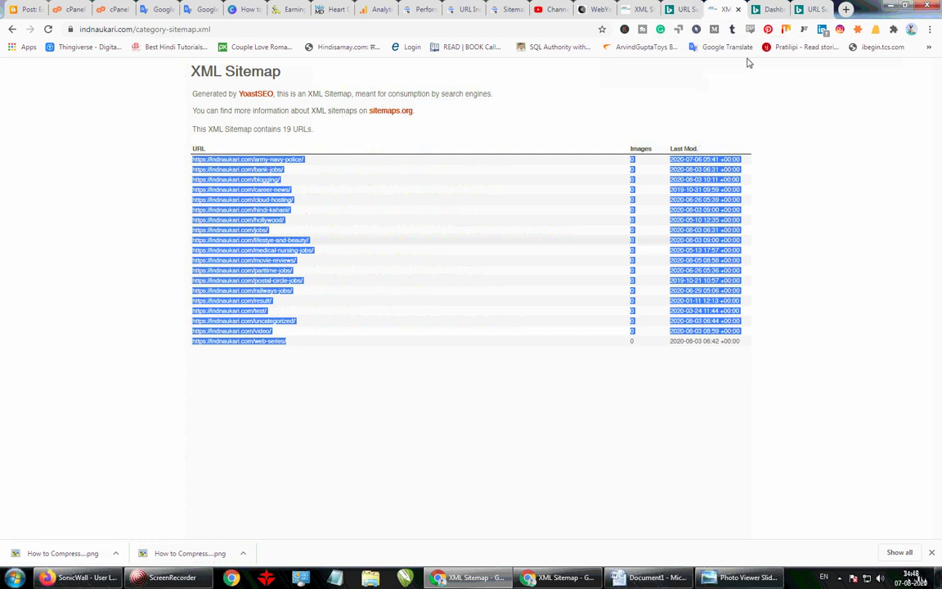
left_click(812, 9)
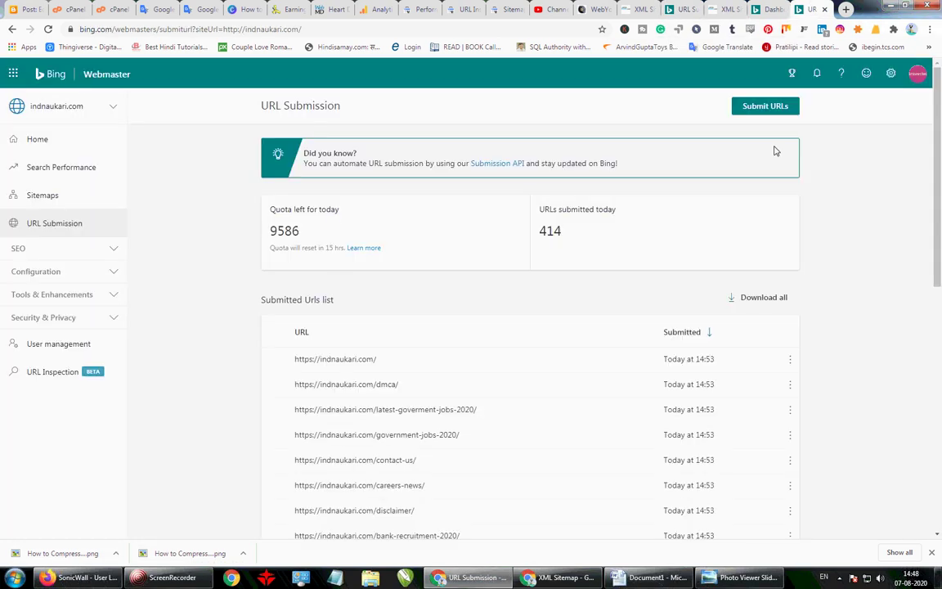
left_click(773, 108)
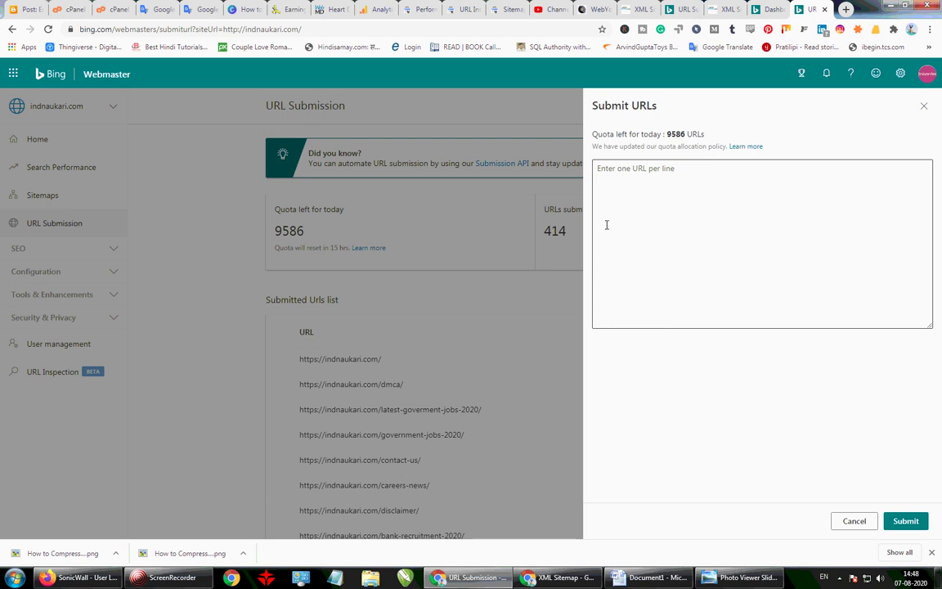
right_click(650, 185)
left_click(670, 252)
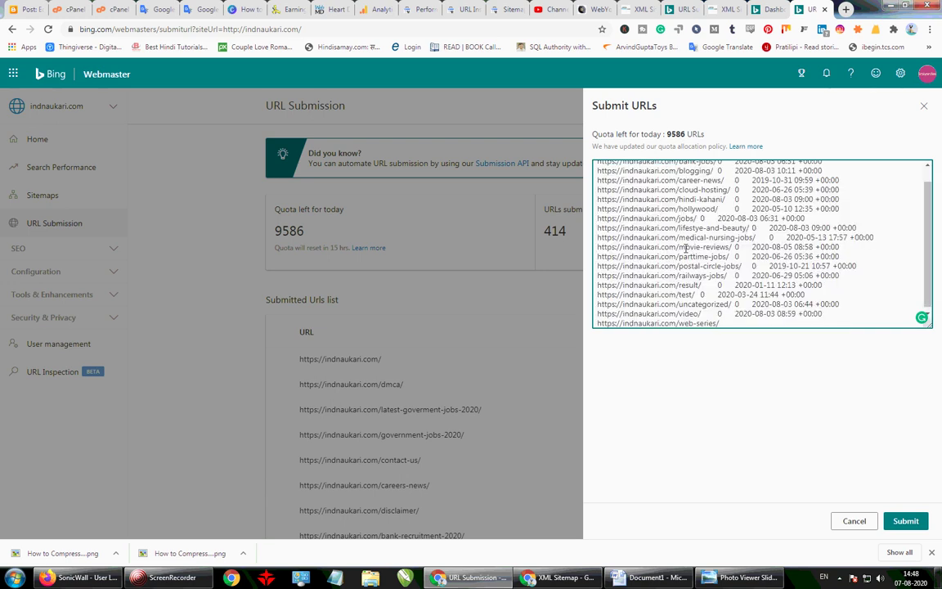
left_click_drag(737, 322, 574, 84)
key("BackSpace")
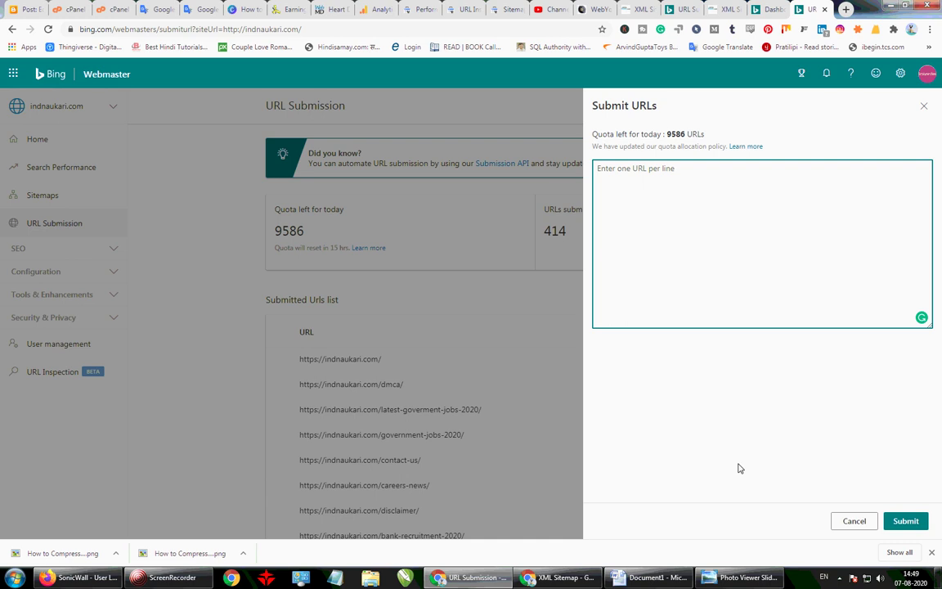
- Switch to Word, paste the category sitemap entries over the table's URL cells and copy the URLs from army-navy-police to parttime-jobs
left_click(646, 577)
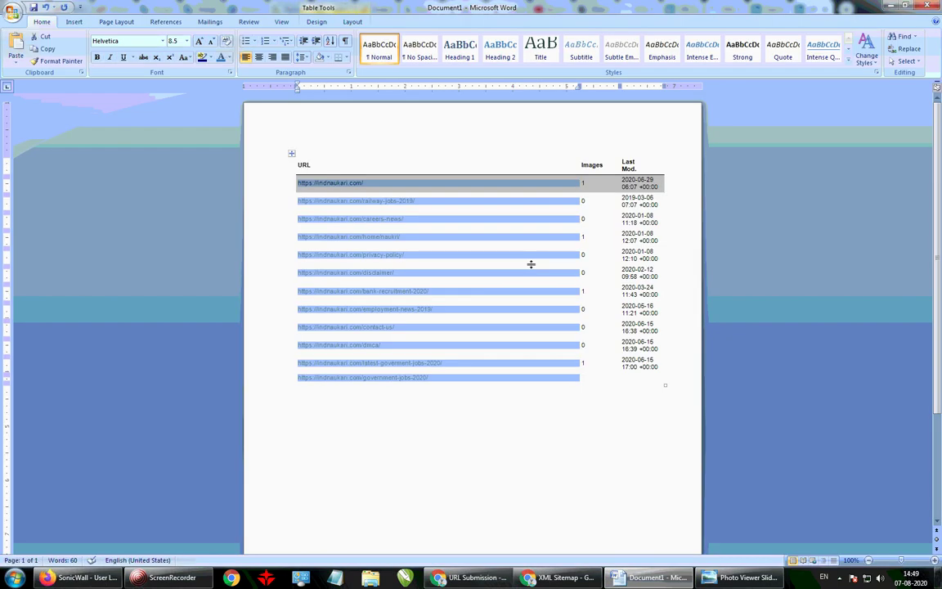
key("ctrl+v")
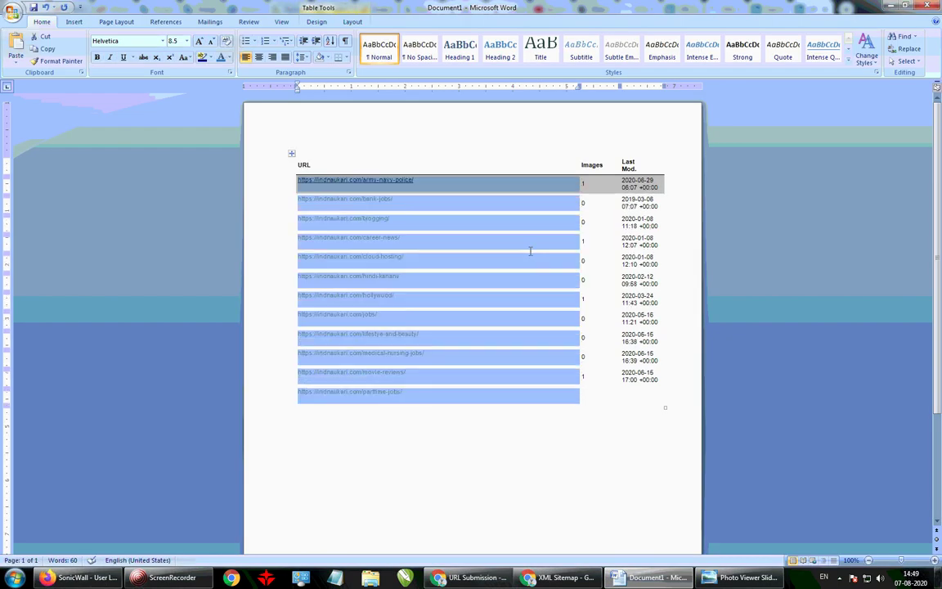
left_click(528, 426)
left_click_drag(406, 395, 298, 184)
right_click(283, 182)
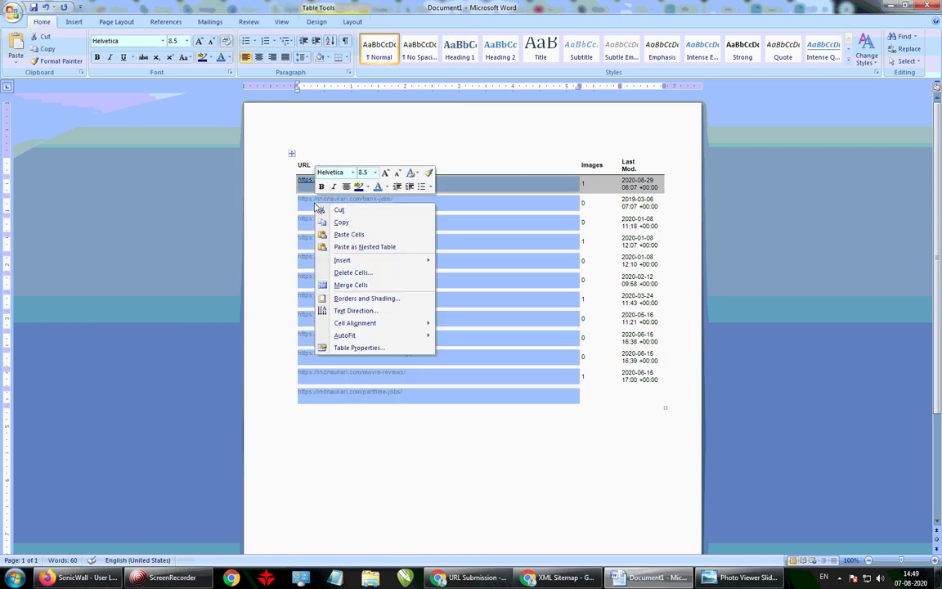
left_click(327, 199)
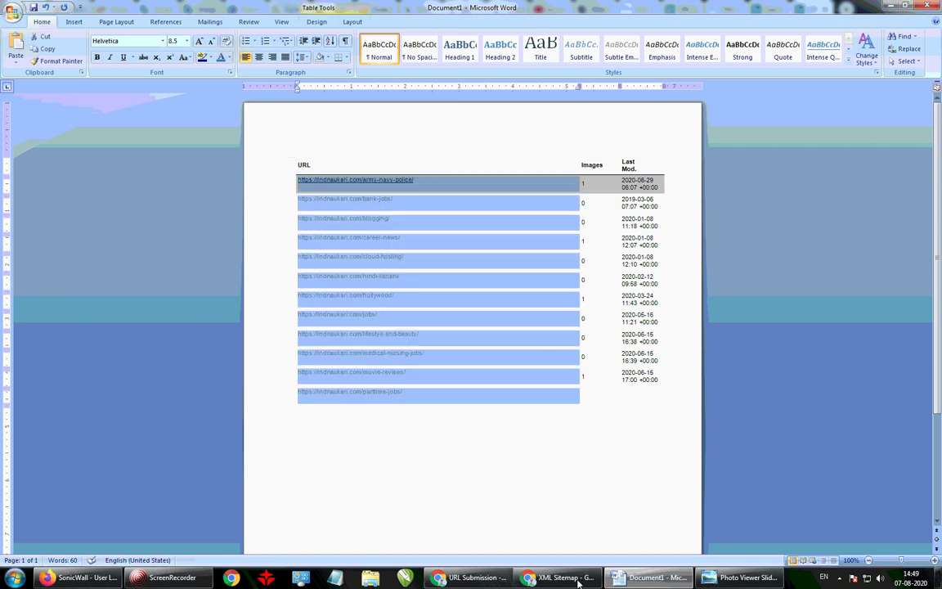
- Return to the Bing Webmaster submission form in Chrome and submit the copied category URLs
left_click(473, 578)
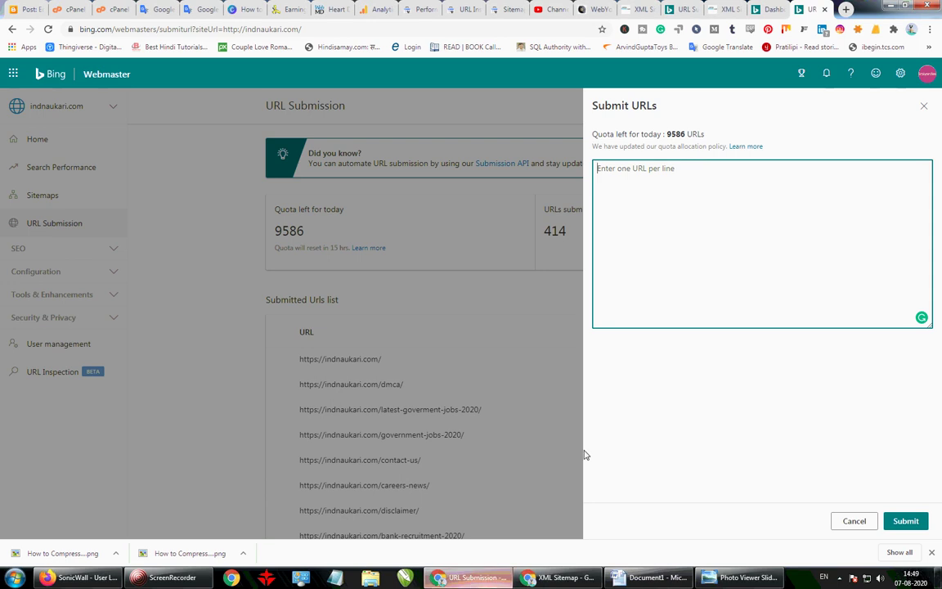
right_click(689, 177)
left_click(720, 244)
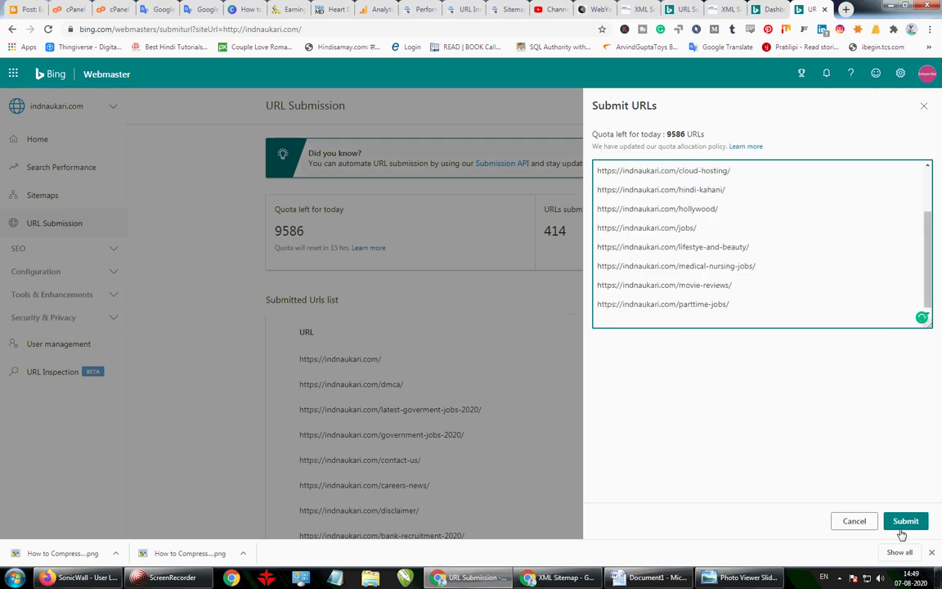
left_click(903, 522)
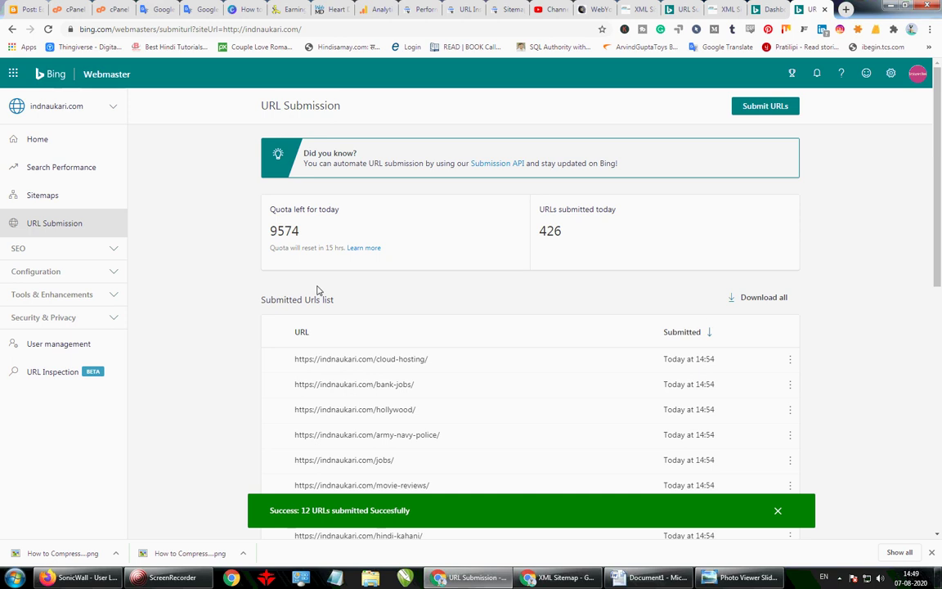
- Open the indnaukari.com Home overview, add Avg. Position to the Search Performance chart and review the reports
left_click(45, 140)
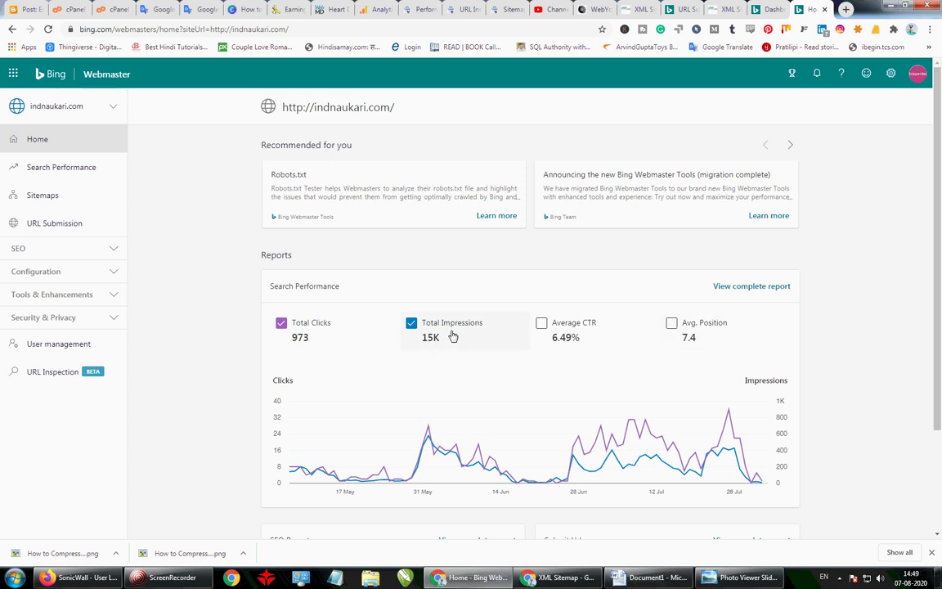
left_click(671, 324)
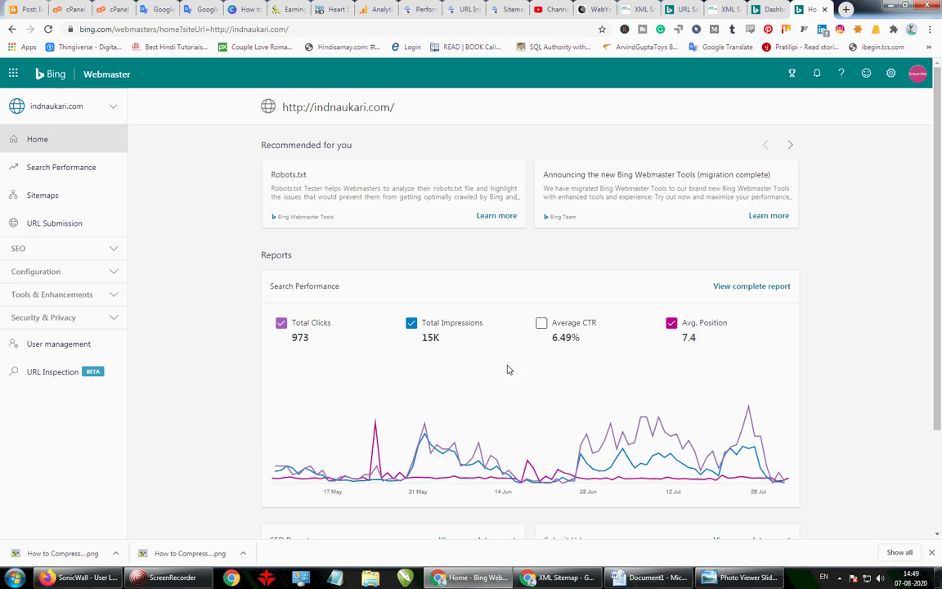
scroll(508, 370, "down", 3)
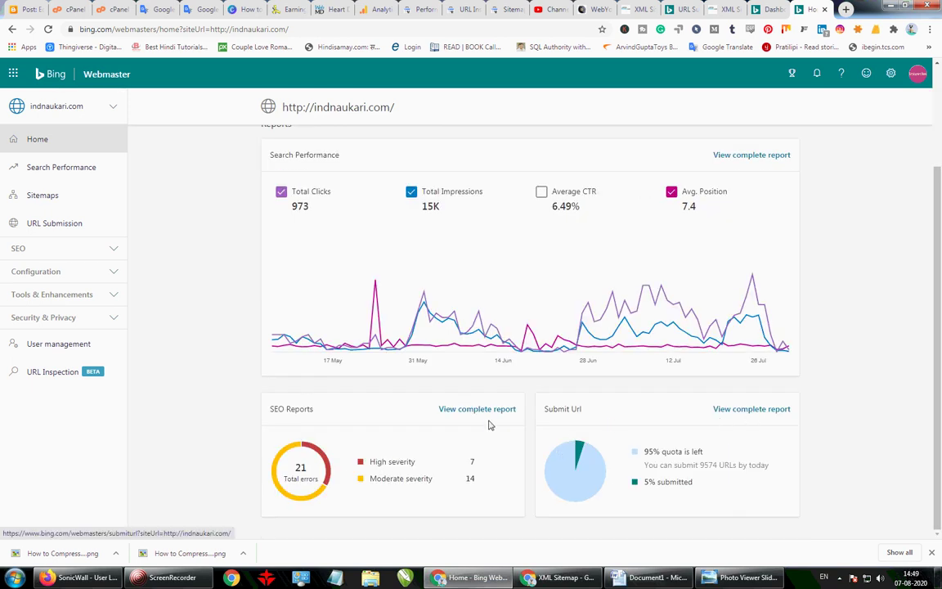
scroll(606, 409, "up", 3)
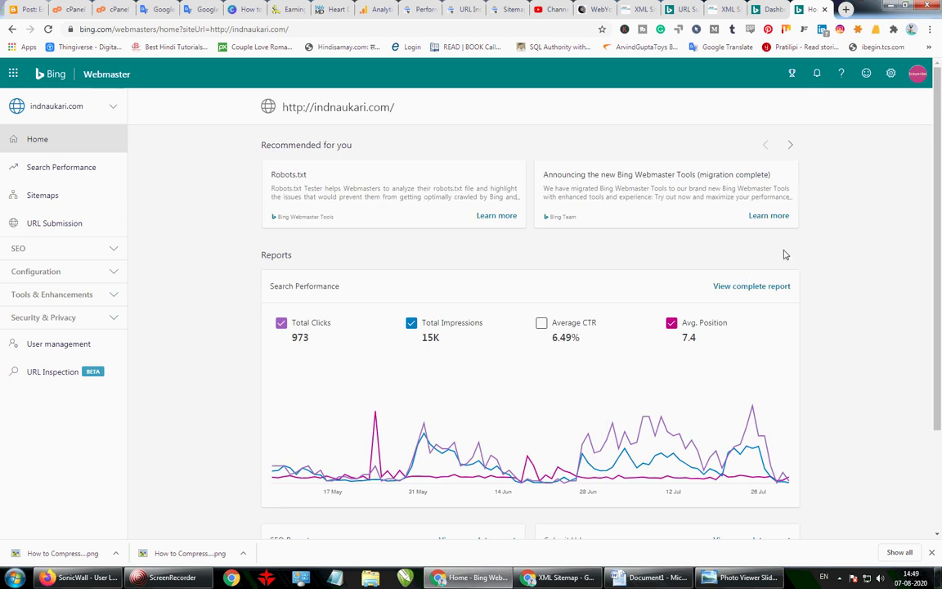
- Open the complete Search Performance report and review the keywords' impressions, clicks, CTR and average position
left_click(765, 287)
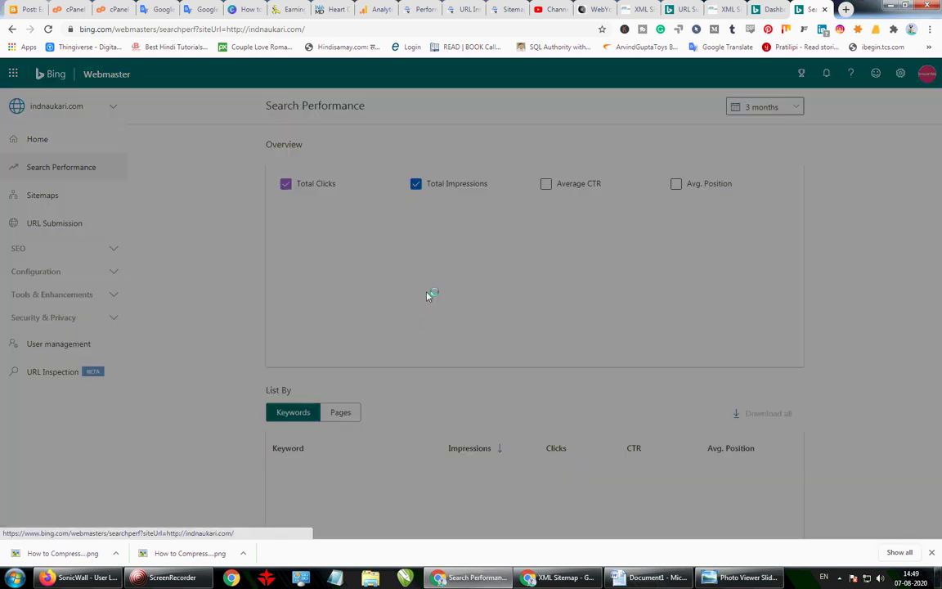
scroll(473, 384, "down", 7)
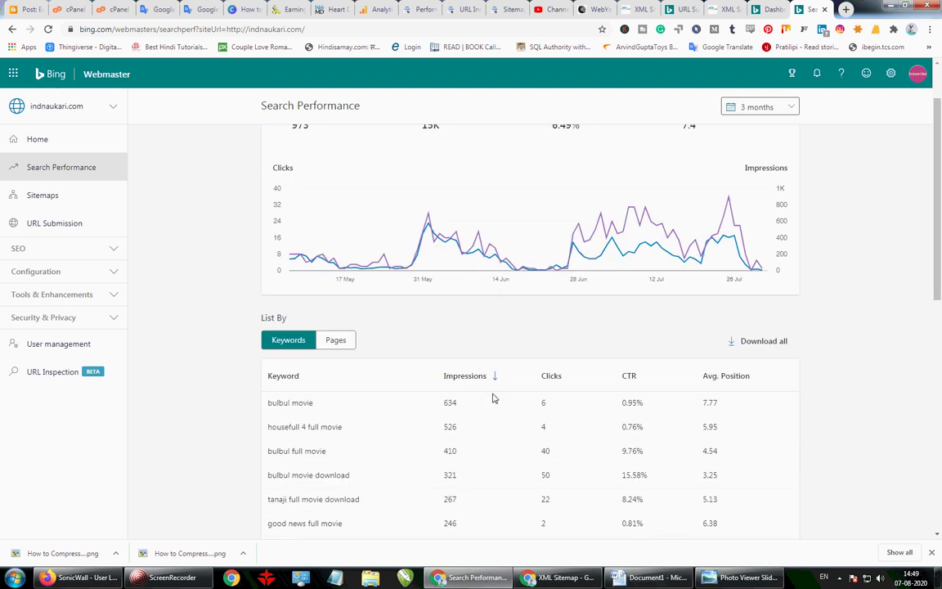
scroll(448, 425, "up", 5)
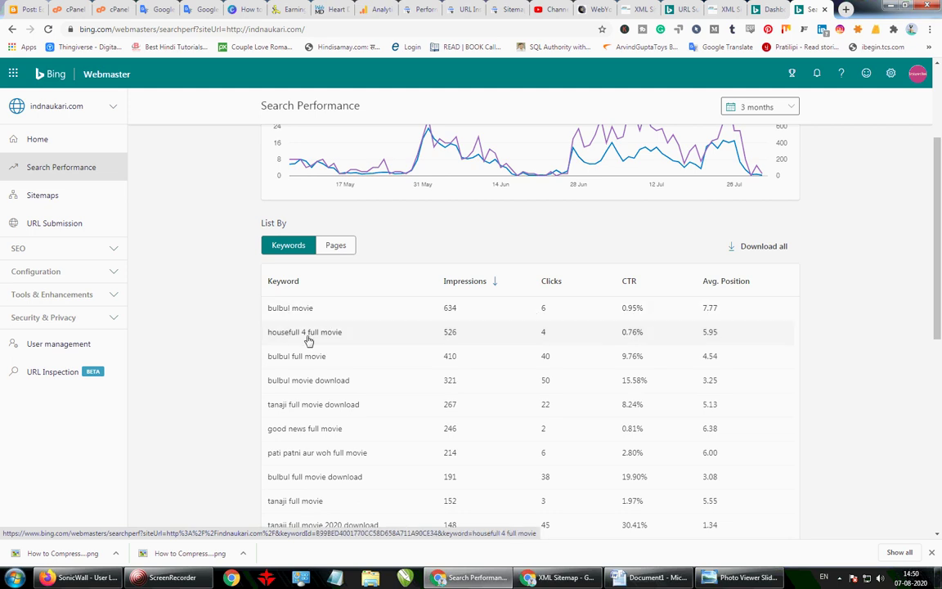
scroll(539, 425, "down", 1)
scroll(539, 422, "down", 5)
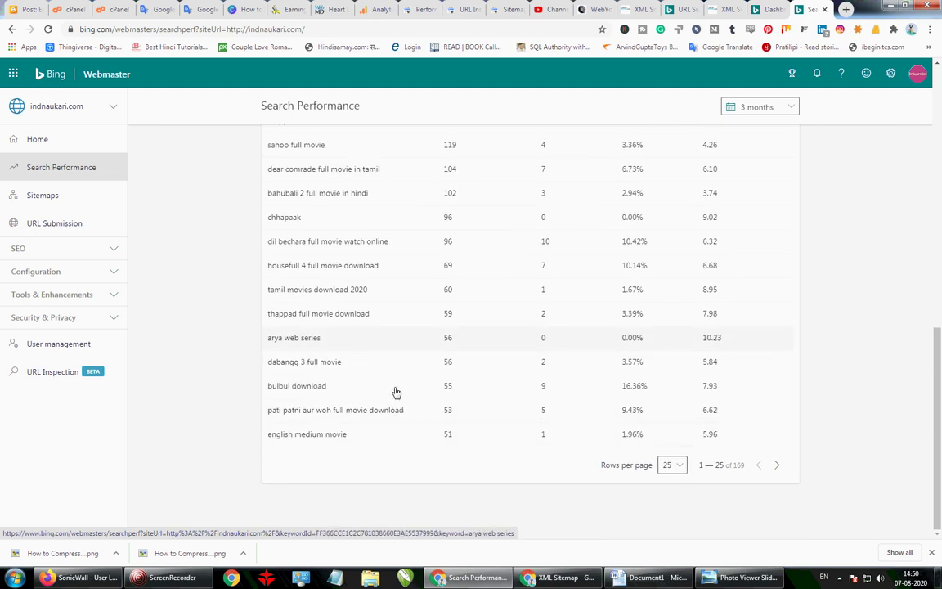
scroll(673, 372, "up", 10)
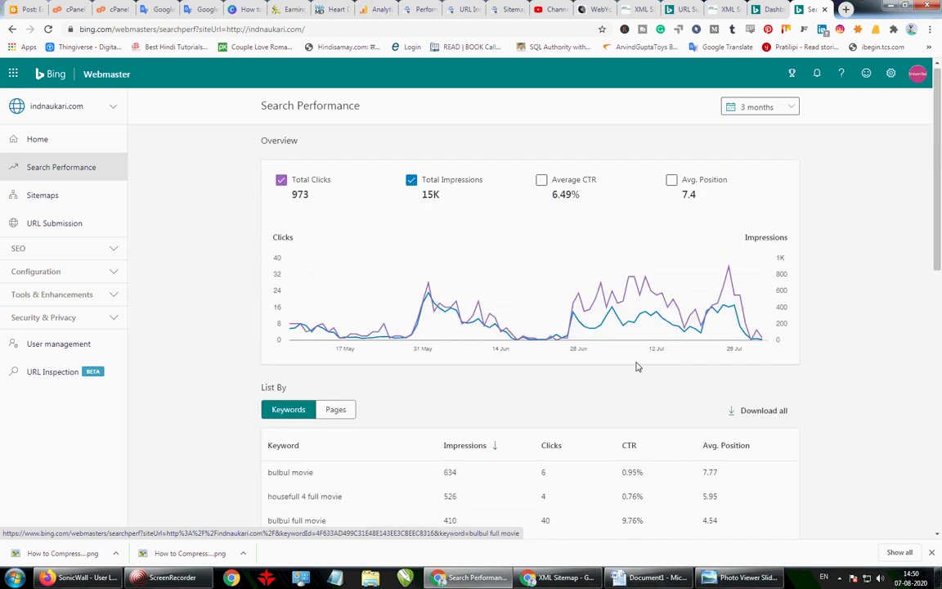
- List the Search Performance data by pages and review the figures for each indnaukari.com page
left_click(343, 412)
scroll(491, 433, "down", 1)
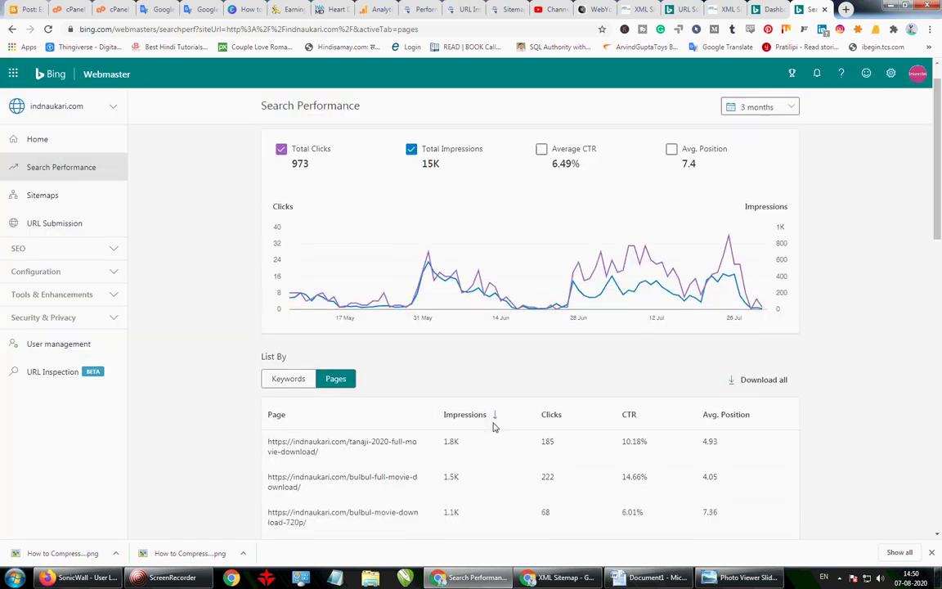
scroll(482, 458, "down", 2)
scroll(583, 388, "down", 4)
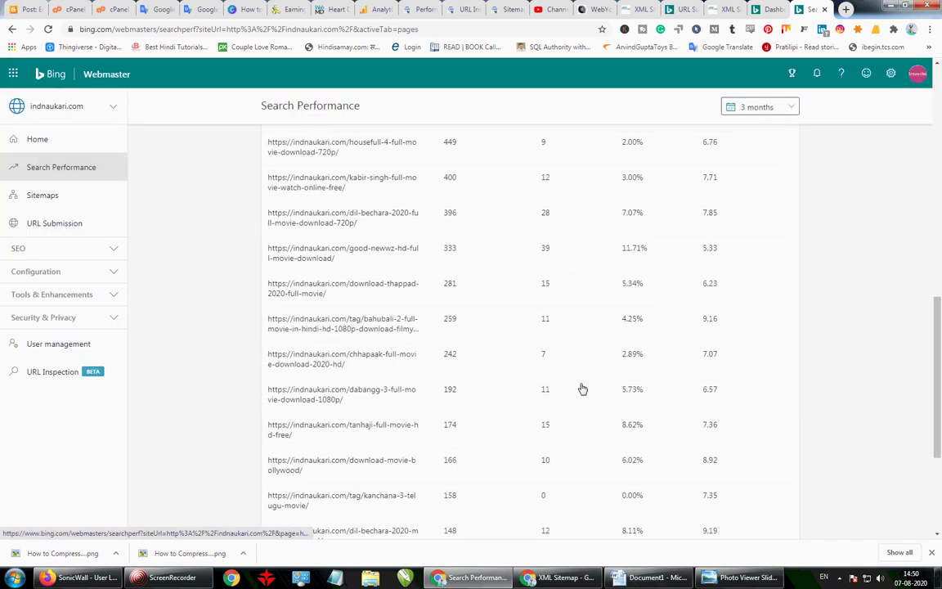
scroll(583, 388, "down", 3)
scroll(582, 387, "up", 8)
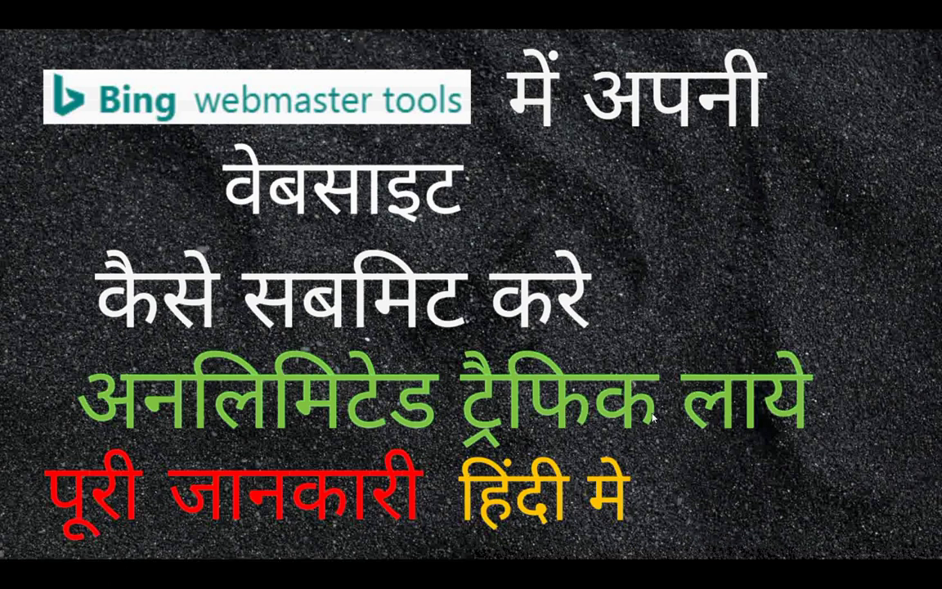
key("super")
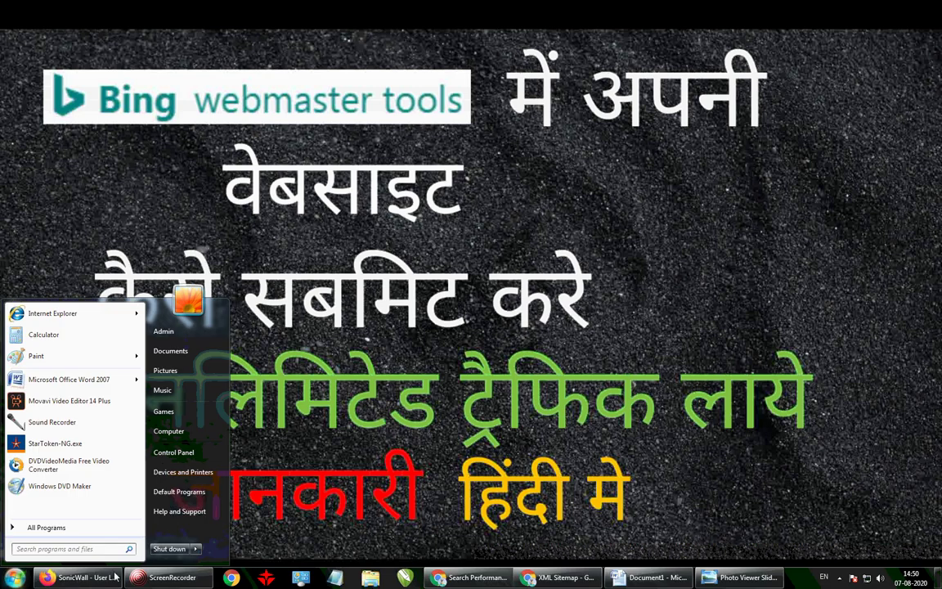